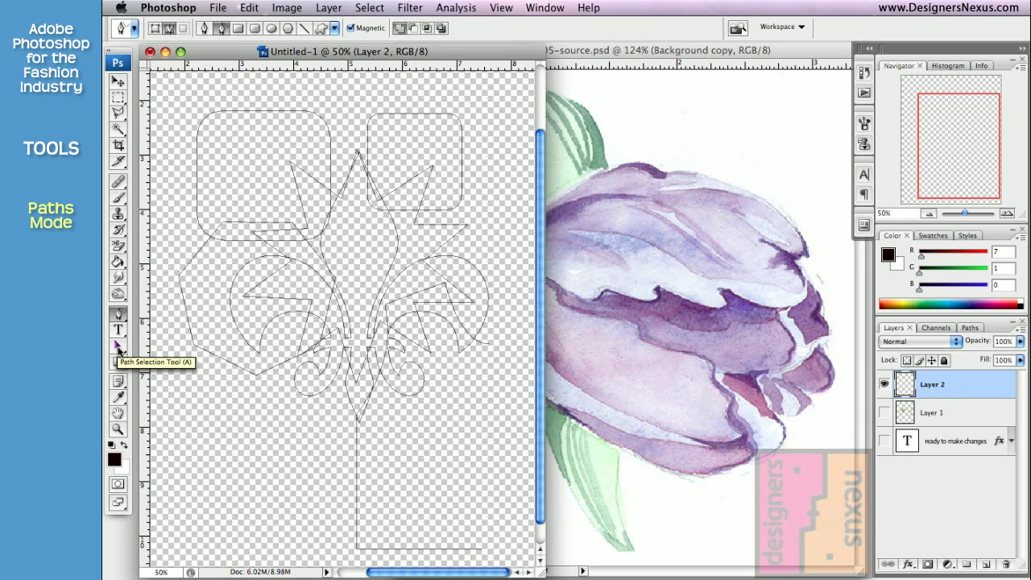
Switch to the Path Selection Tool (A) to move whole path components
{"action": "left_click", "coordinate": [118, 347]}
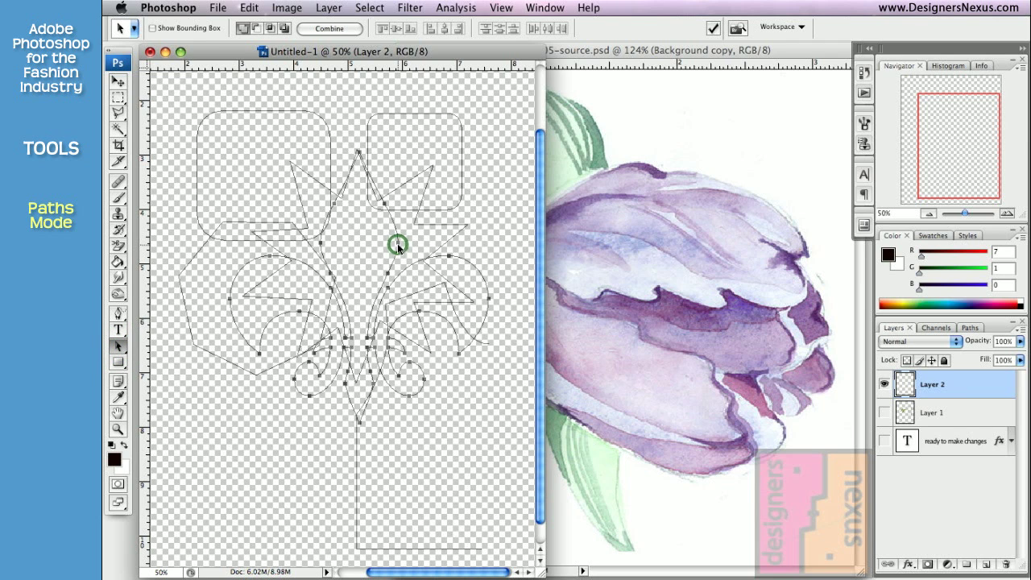
Drag the fleur-de-lis path down-left and open Fill Subpath from the Paths panel menu
{"action": "left_click_drag", "start_coordinate": [397, 242], "coordinate": [343, 375]}
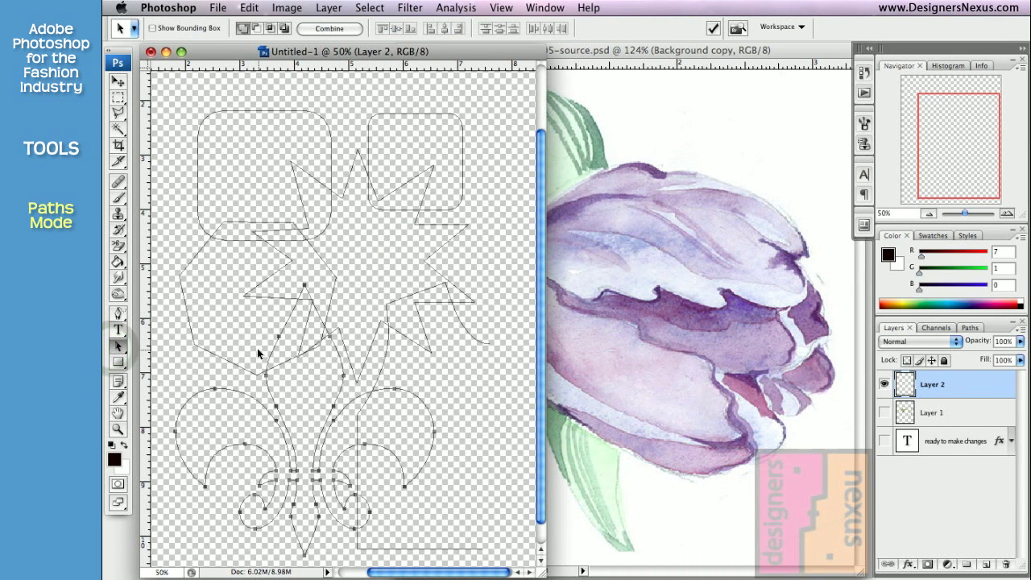
{"action": "left_click", "coordinate": [971, 329]}
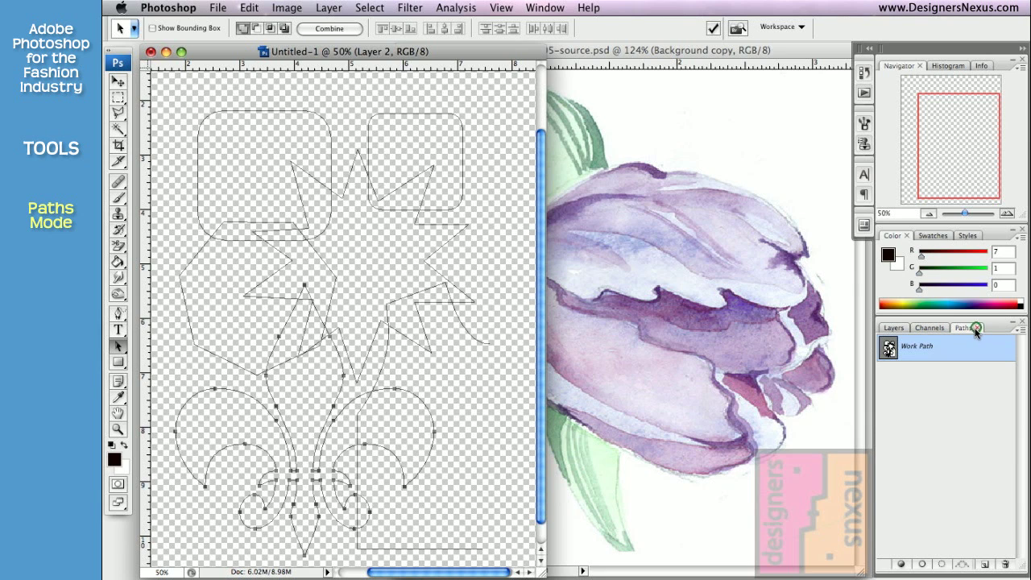
{"action": "left_click", "coordinate": [1018, 331]}
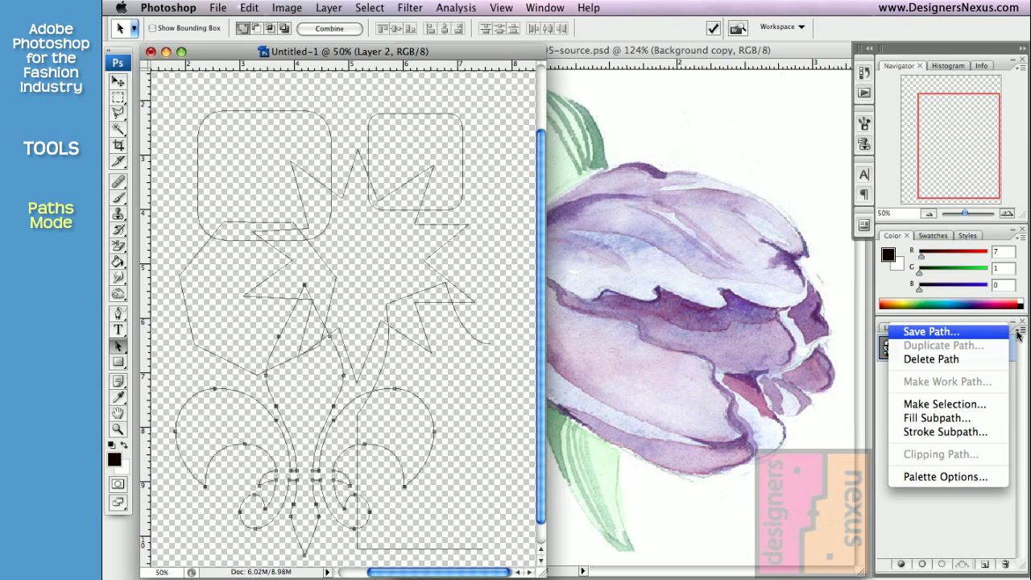
{"action": "left_click", "coordinate": [988, 421]}
Fill the fleur-de-lis subpath with custom colour b61ce2, then select the polygon path
{"action": "left_click_drag", "start_coordinate": [513, 107], "coordinate": [501, 126]}
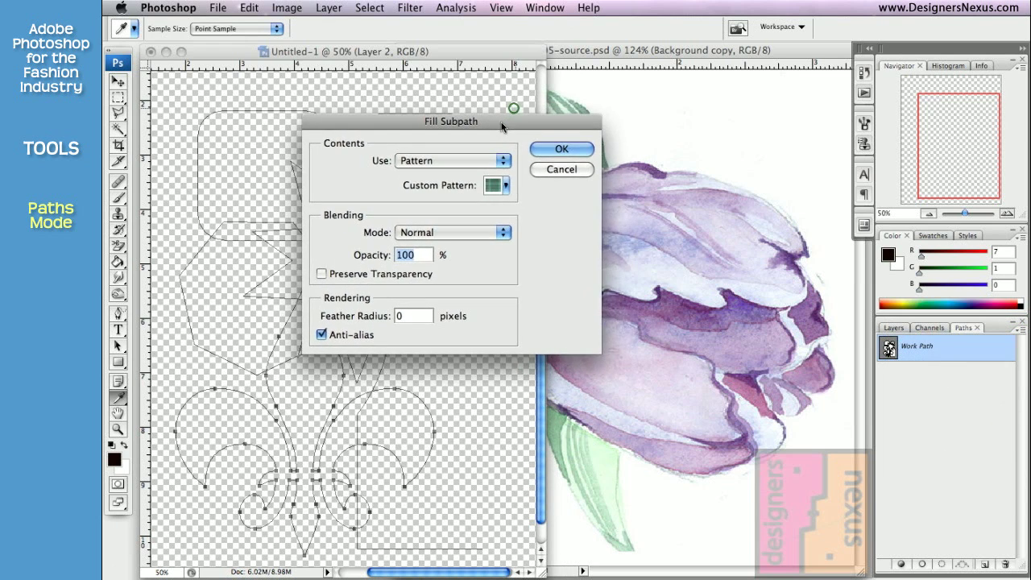
{"action": "left_click", "coordinate": [502, 160]}
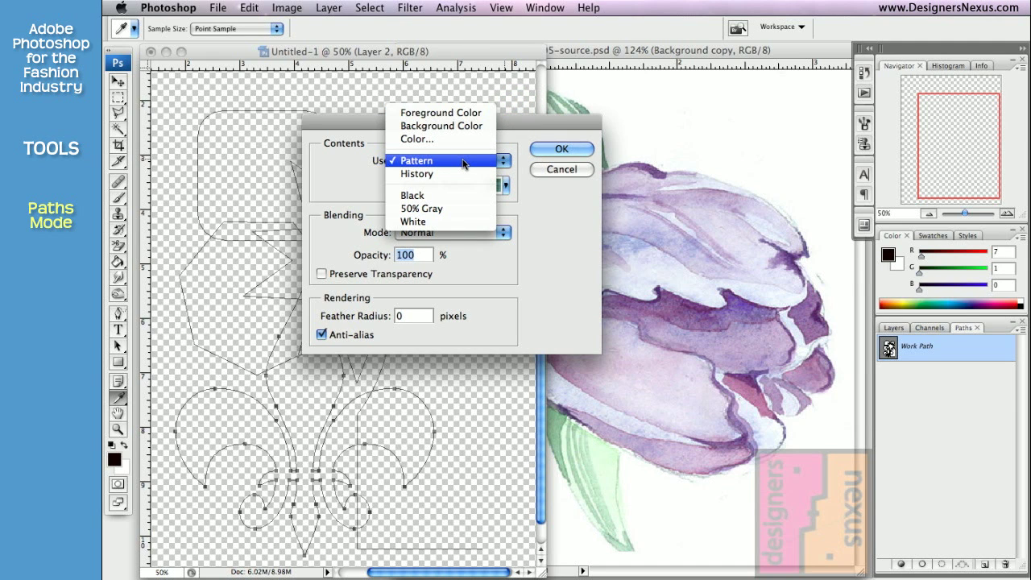
{"action": "left_click", "coordinate": [413, 140]}
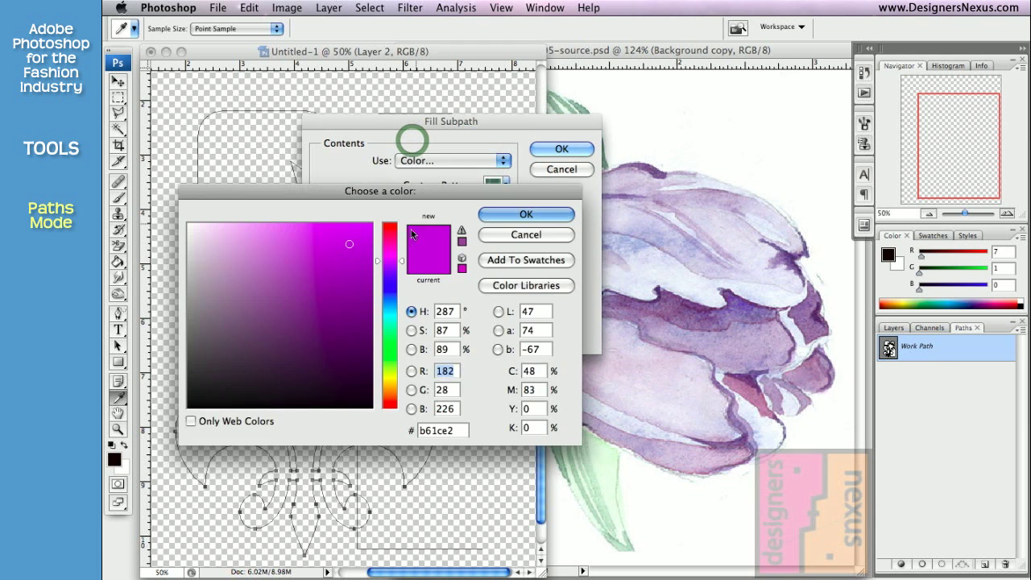
{"action": "left_click", "coordinate": [525, 215]}
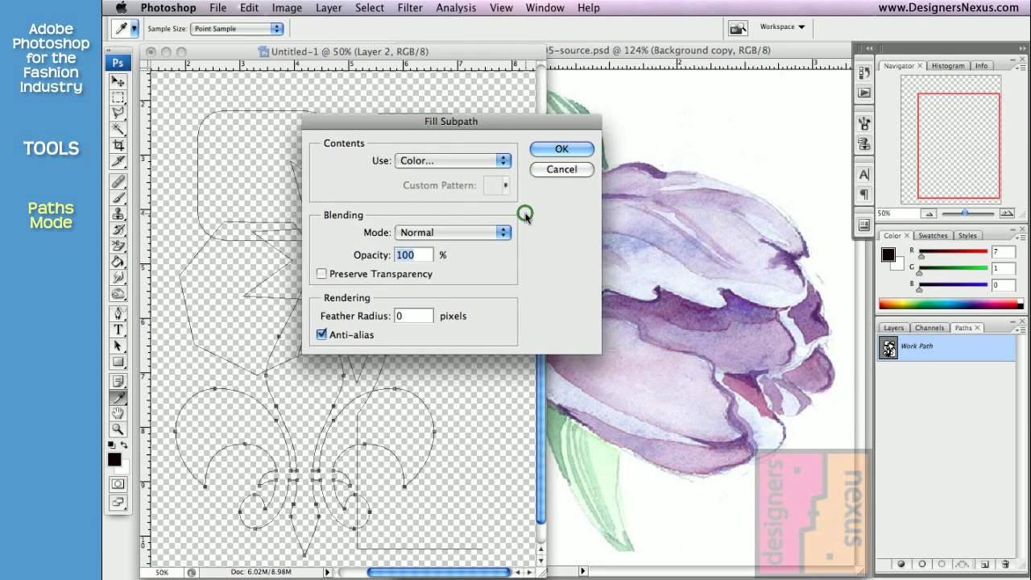
{"action": "left_click", "coordinate": [560, 150]}
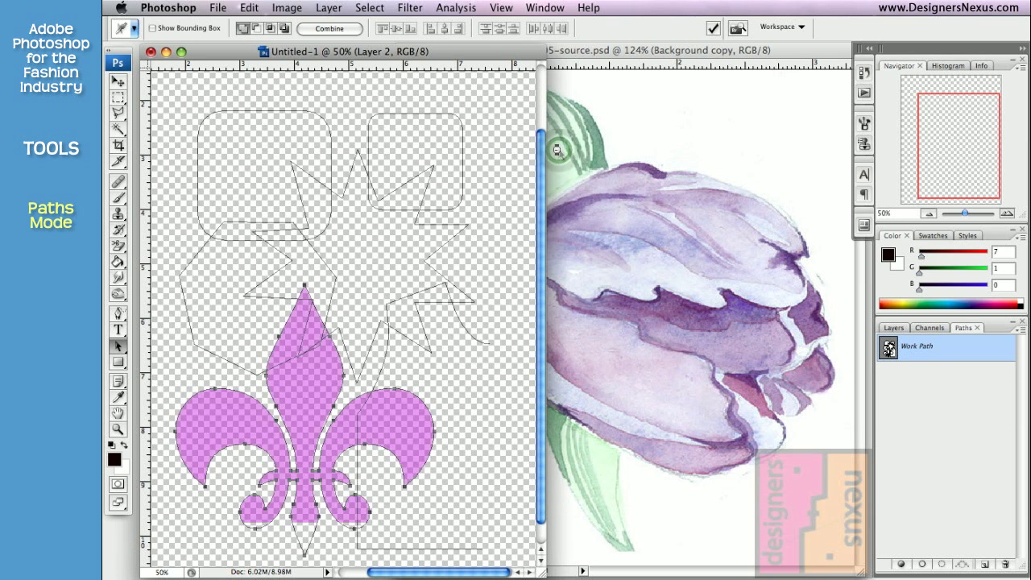
{"action": "left_click", "coordinate": [334, 281]}
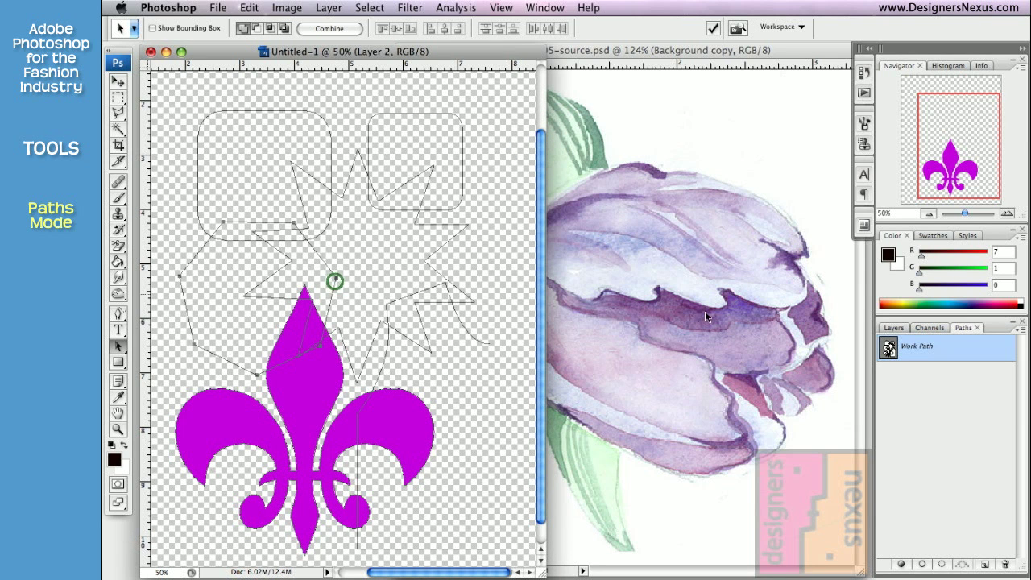
Look at Stroke Subpath's tool list, cancel it, and select the Brush Tool (B)
{"action": "left_click", "coordinate": [1018, 330]}
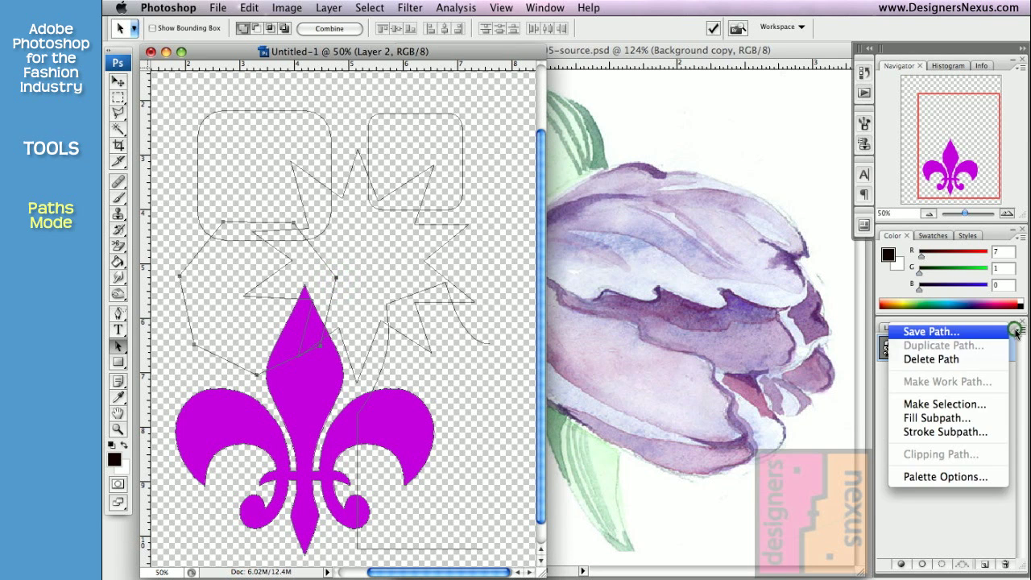
{"action": "left_click", "coordinate": [916, 434]}
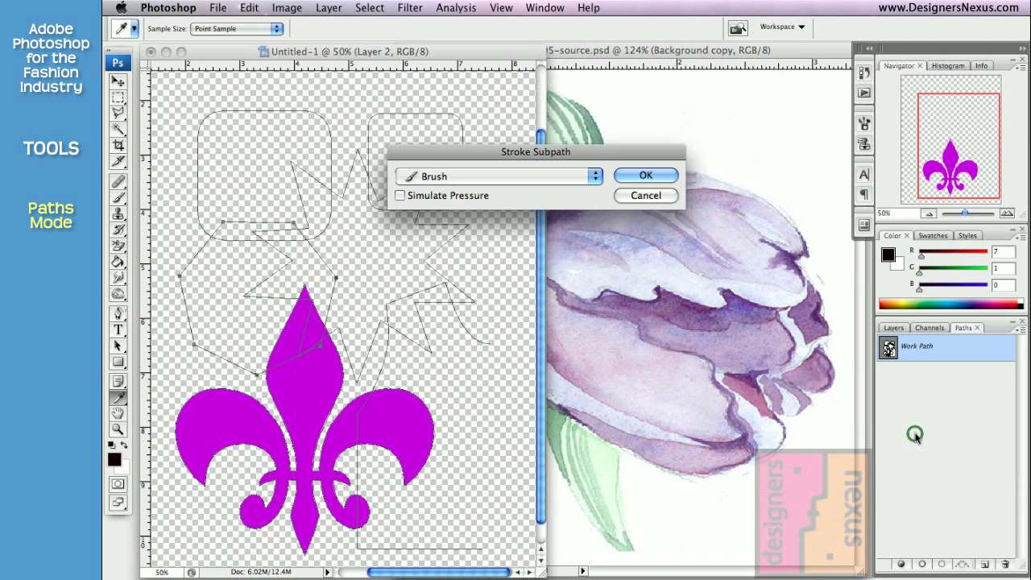
{"action": "left_click", "coordinate": [596, 177]}
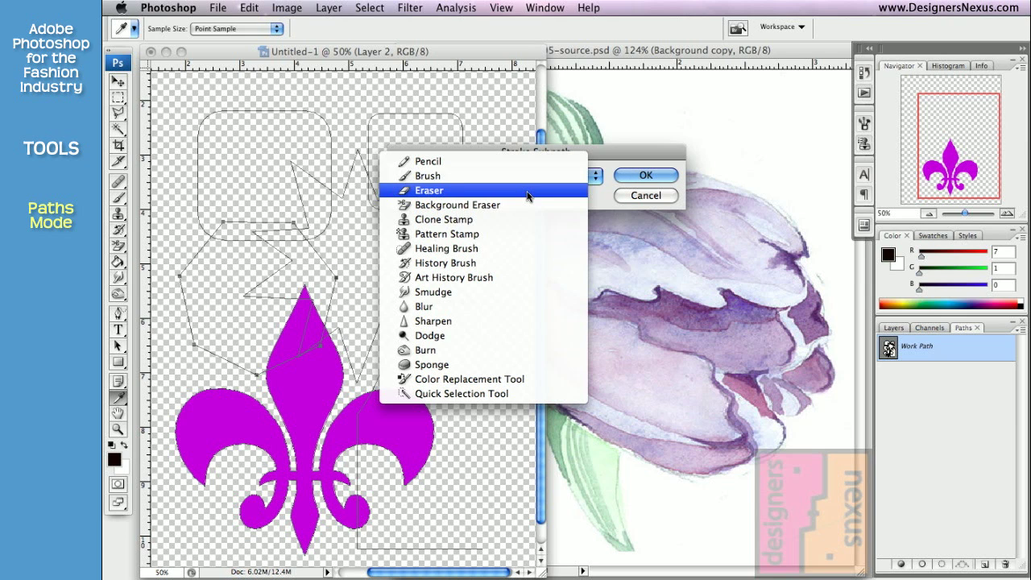
{"action": "left_click", "coordinate": [597, 195]}
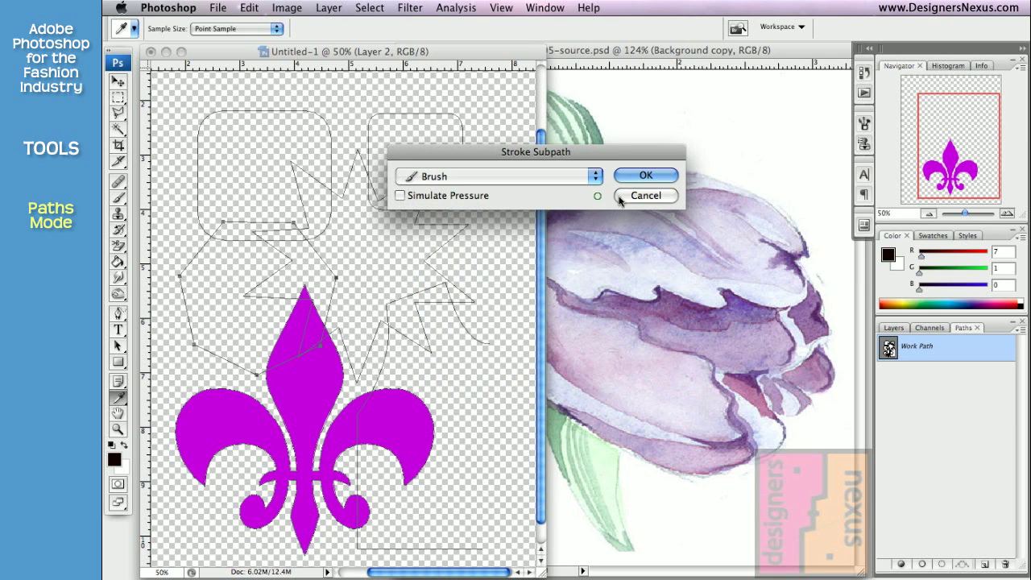
{"action": "left_click", "coordinate": [642, 197]}
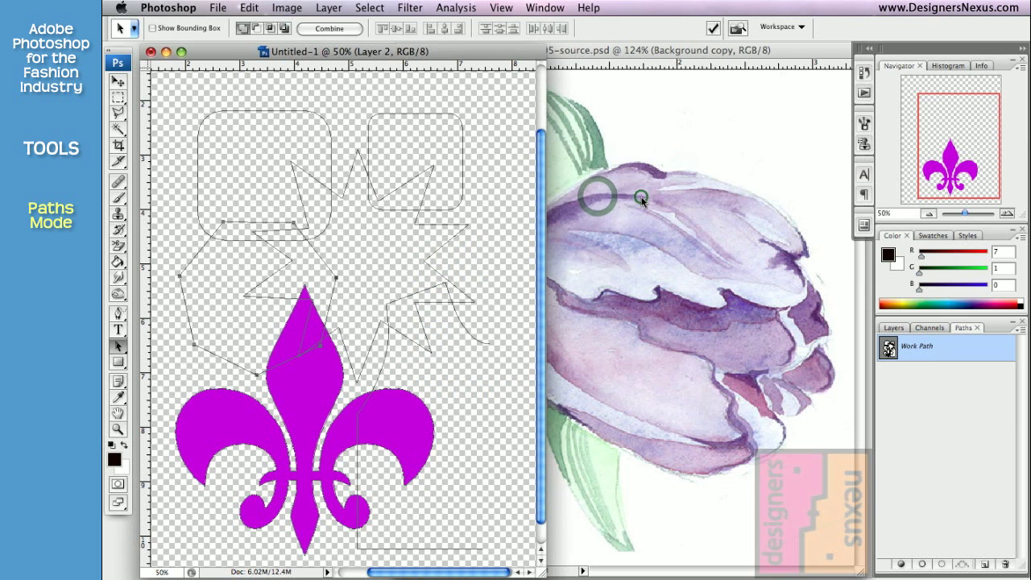
{"action": "left_click", "coordinate": [118, 202]}
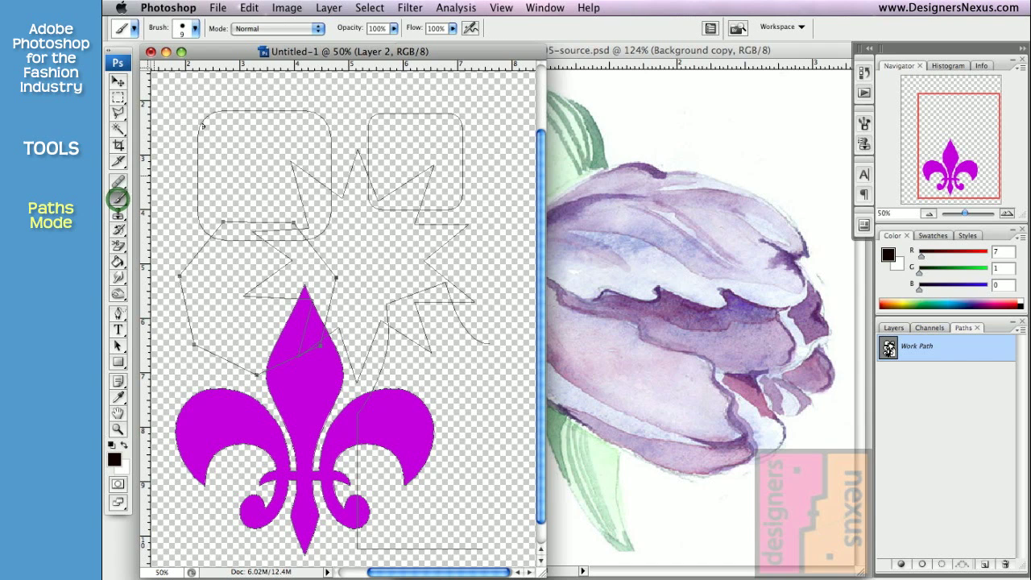
Choose the soft 21 px brush and set the foreground colour to red f52711
{"action": "left_click", "coordinate": [194, 31]}
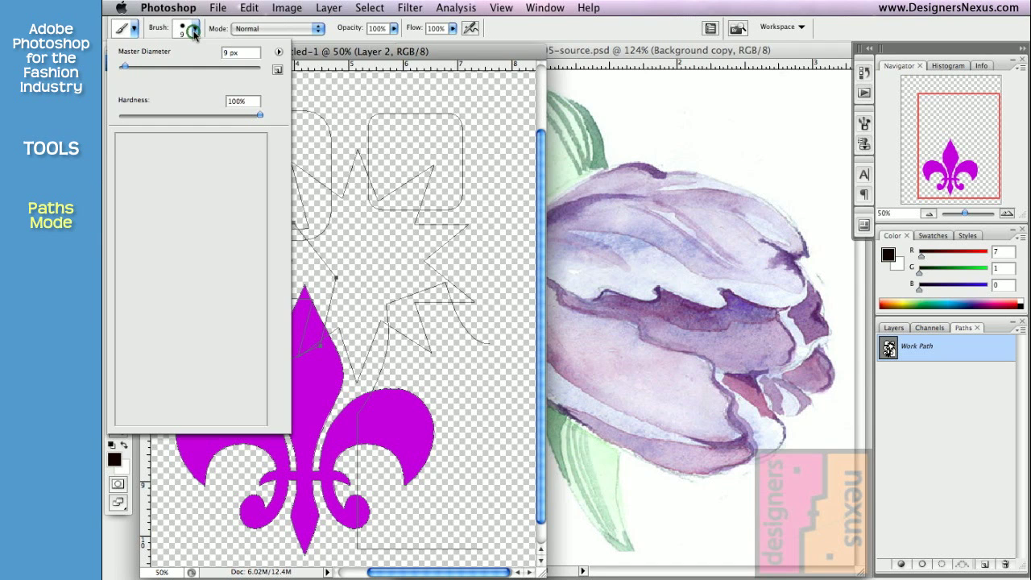
{"action": "left_click", "coordinate": [219, 171]}
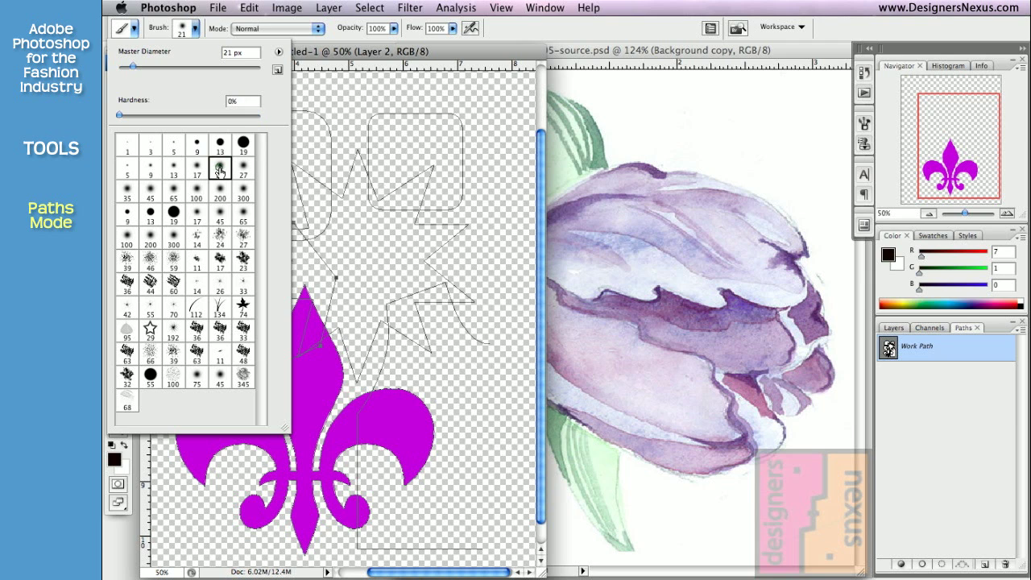
{"action": "left_click", "coordinate": [314, 52]}
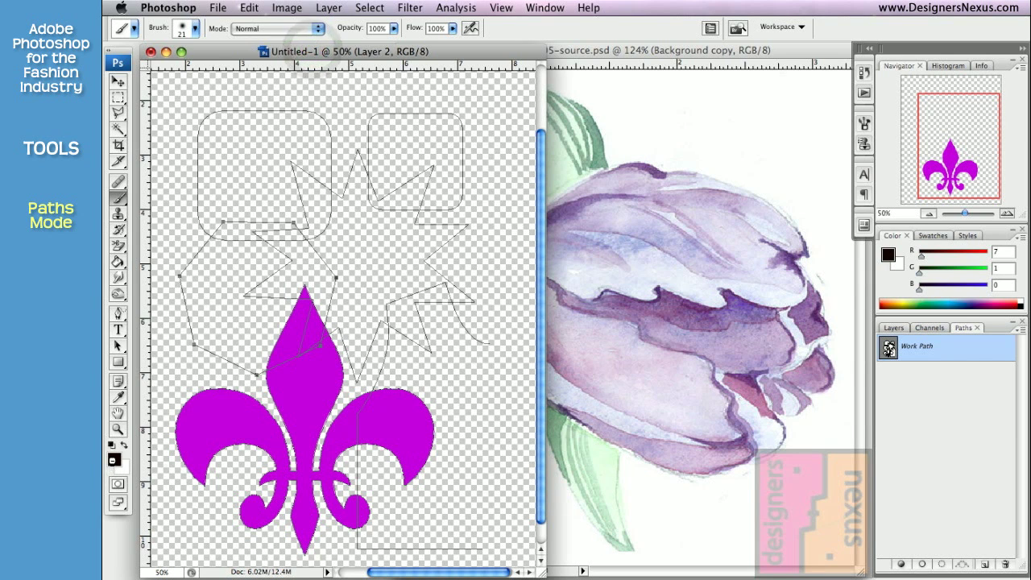
{"action": "left_click", "coordinate": [113, 459]}
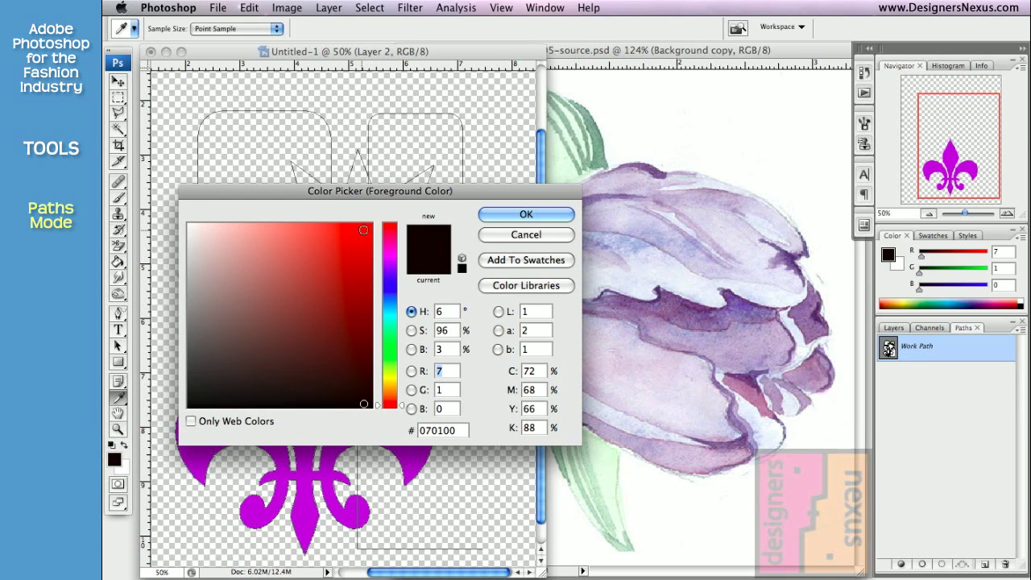
{"action": "left_click", "coordinate": [360, 230]}
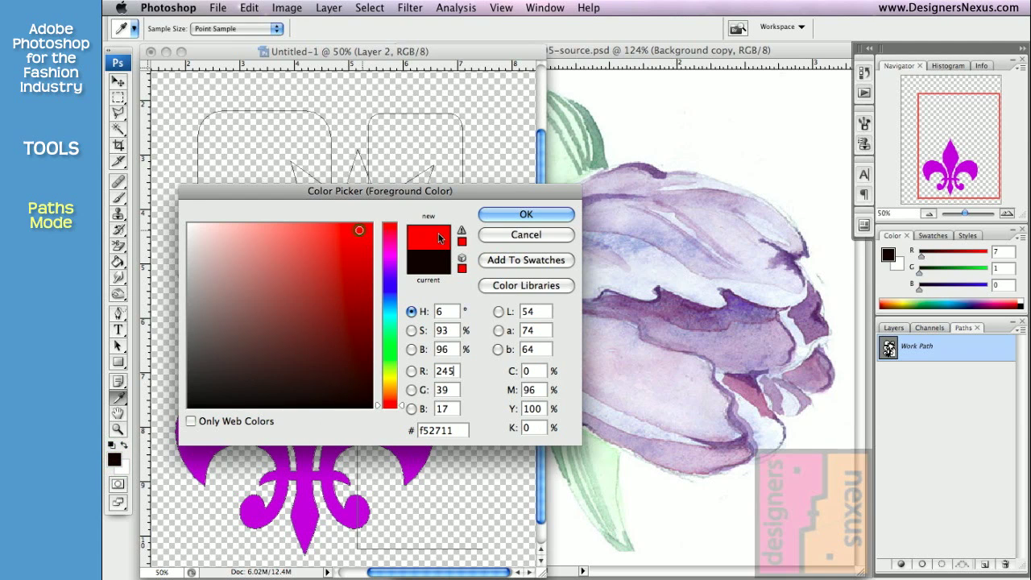
{"action": "left_click", "coordinate": [502, 215]}
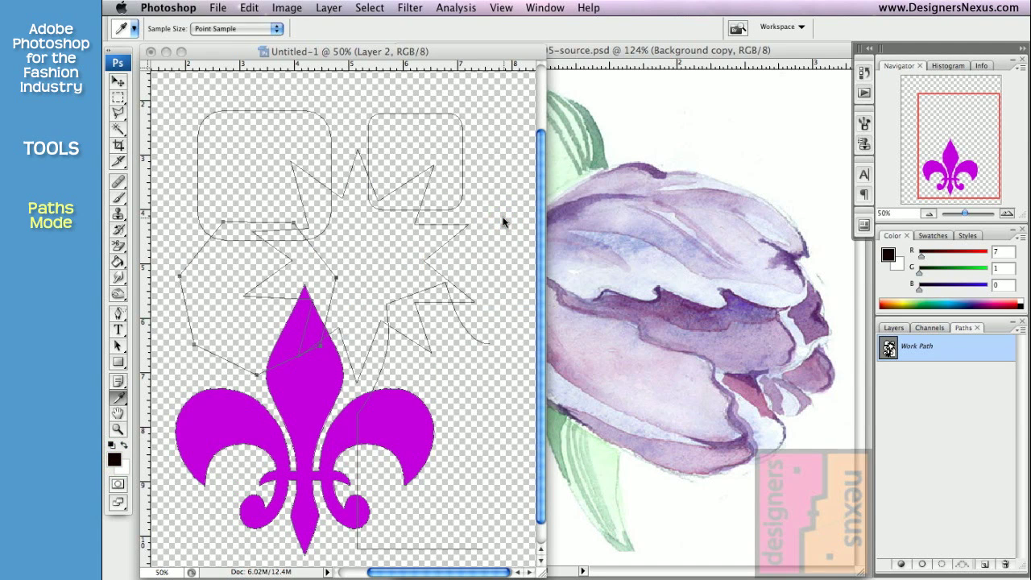
Stroke the polygon subpath with the Brush, then return to Path Selection (A)
{"action": "left_click", "coordinate": [1018, 332]}
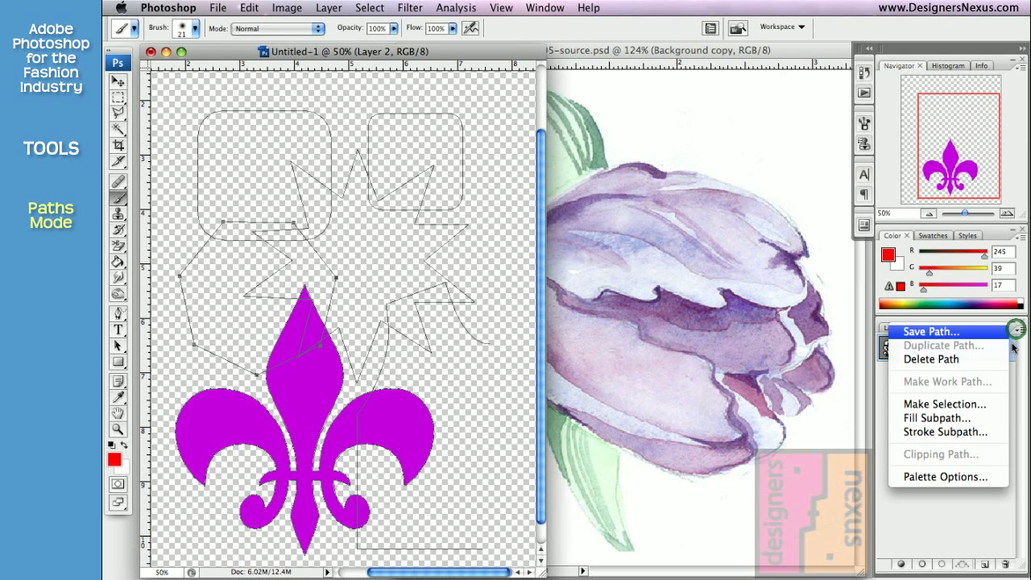
{"action": "left_click", "coordinate": [978, 433]}
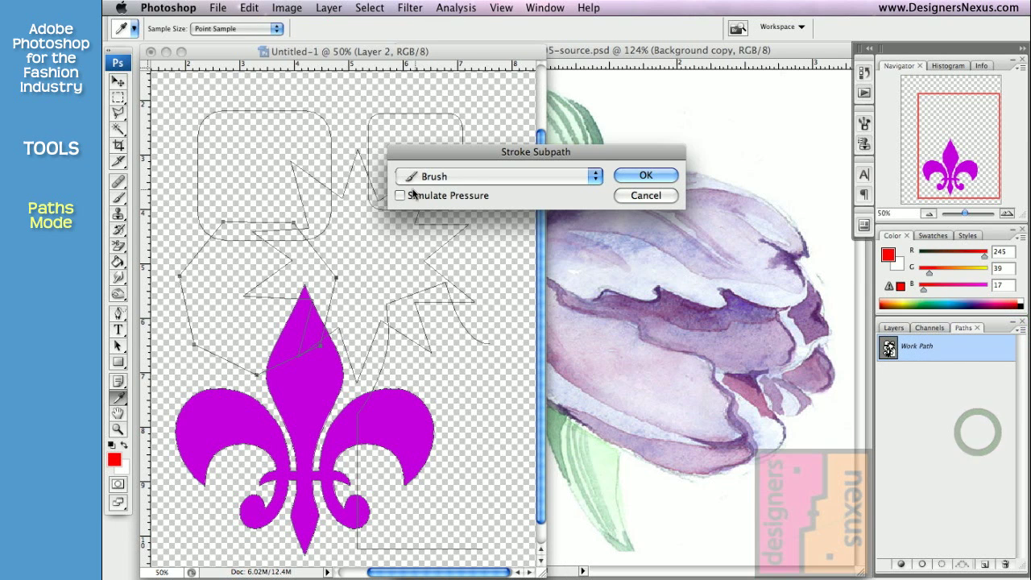
{"action": "left_click", "coordinate": [597, 177]}
{"action": "left_click", "coordinate": [598, 177]}
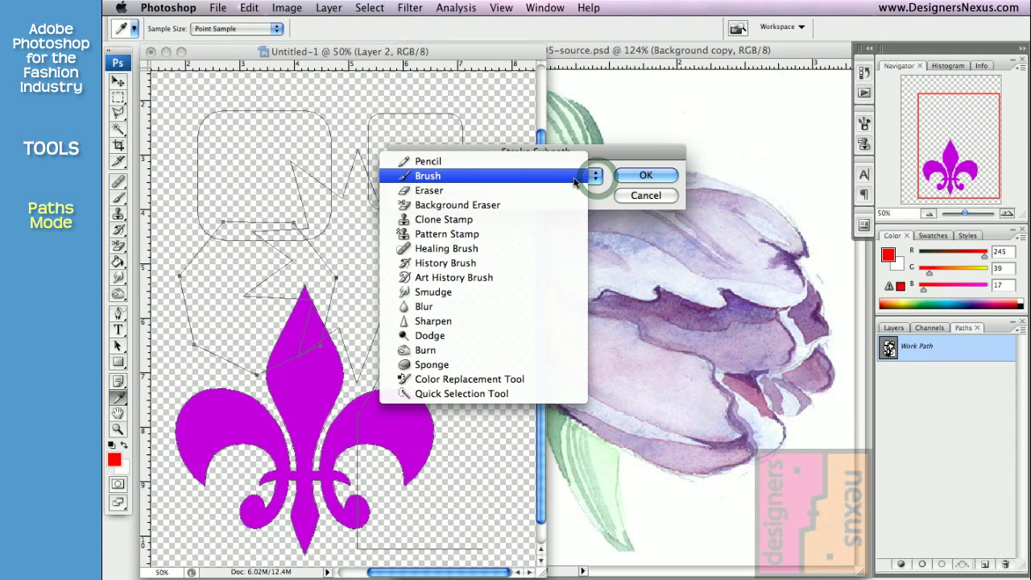
{"action": "left_click", "coordinate": [633, 175]}
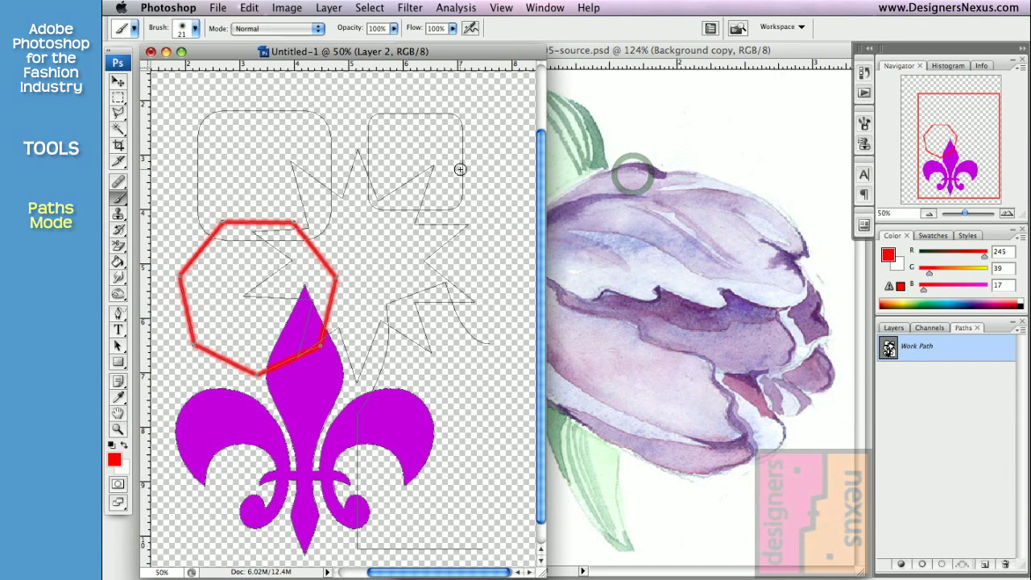
{"action": "key", "text": "a"}
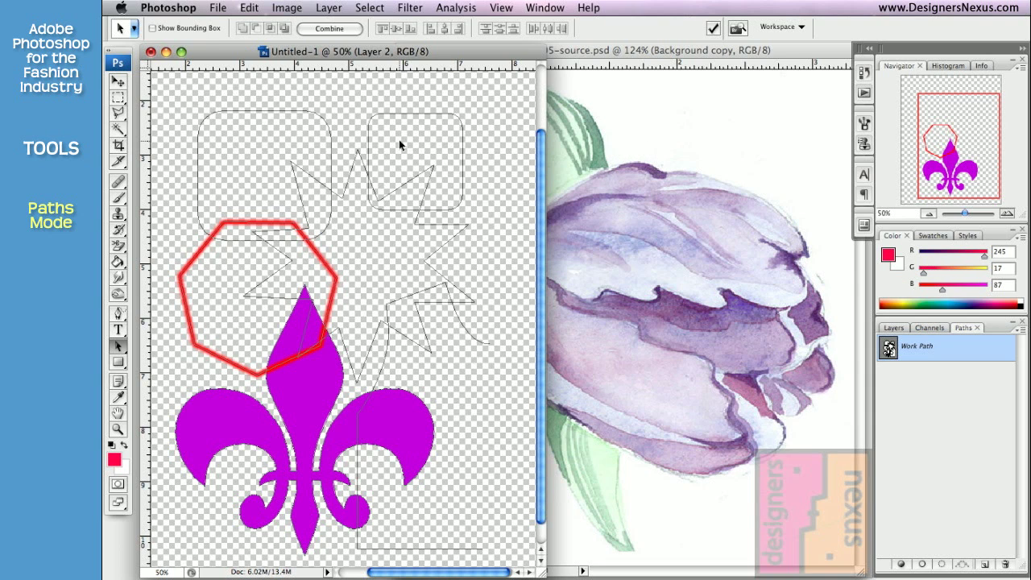
Pick the Pencil tool with the 19 px preset and a bright green foreground colour
{"action": "left_click", "coordinate": [447, 224]}
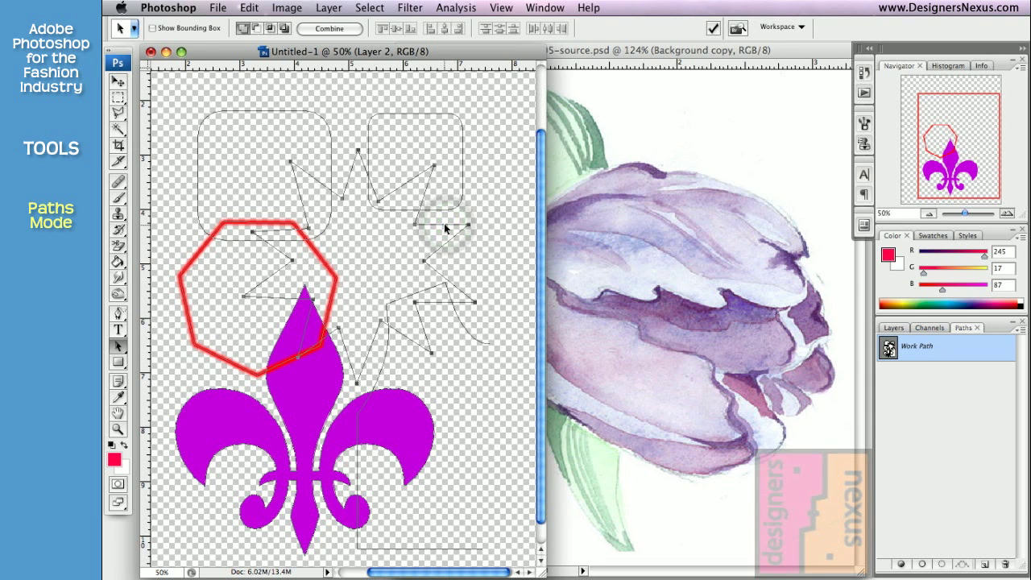
{"action": "left_click_drag", "start_coordinate": [118, 203], "coordinate": [154, 209]}
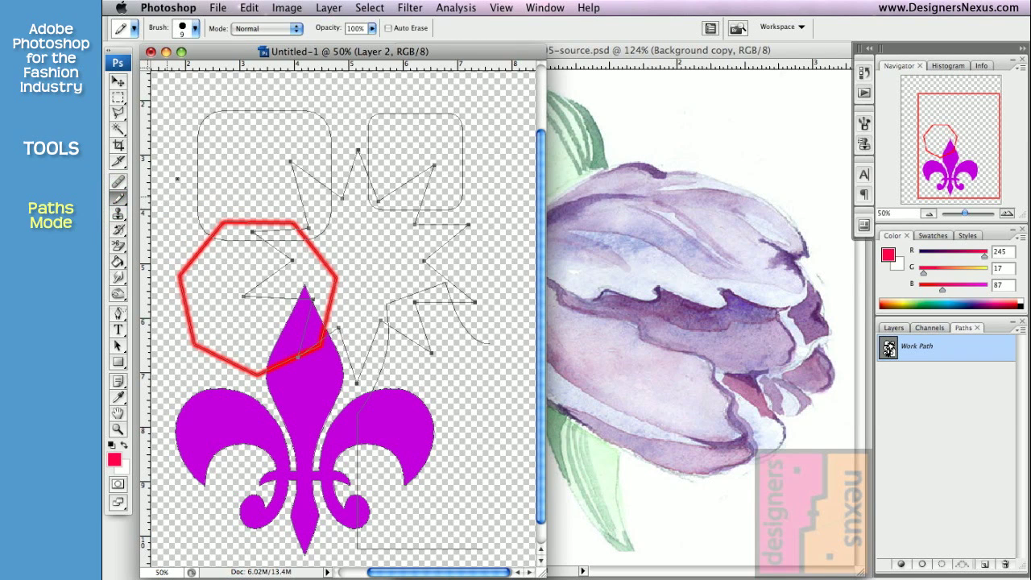
{"action": "left_click", "coordinate": [194, 28]}
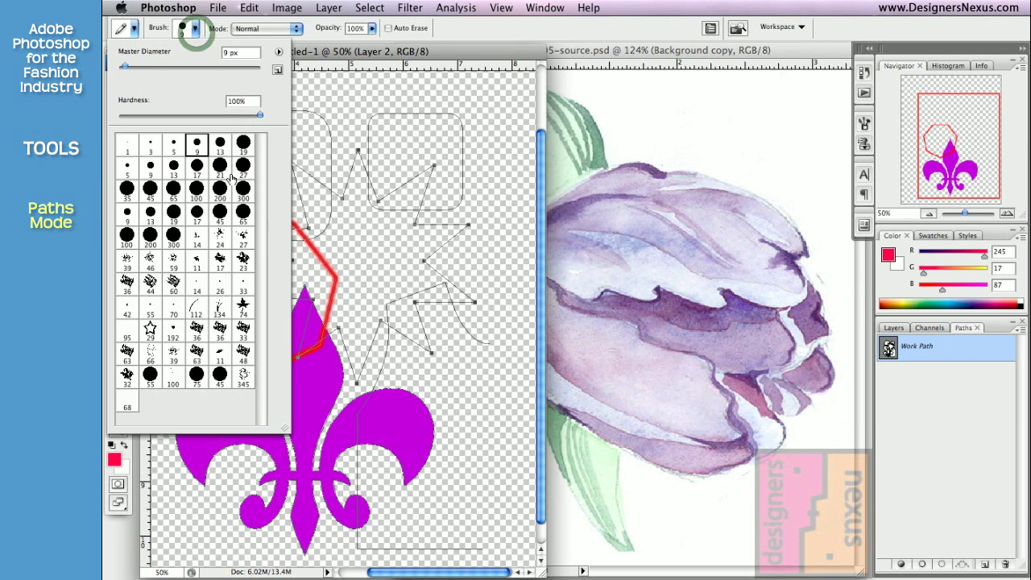
{"action": "left_click", "coordinate": [241, 144]}
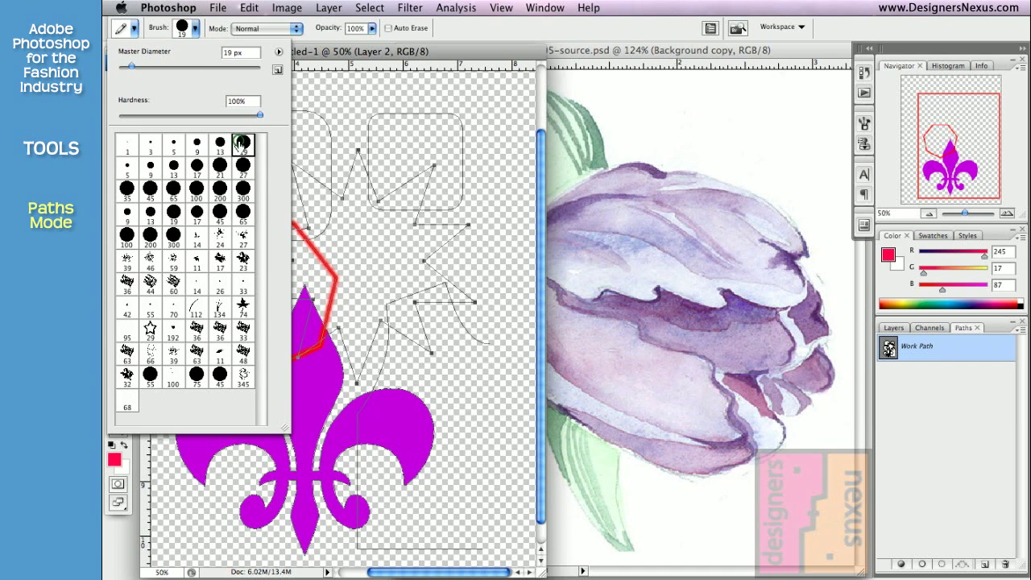
{"action": "left_click", "coordinate": [330, 51]}
{"action": "left_click", "coordinate": [113, 459]}
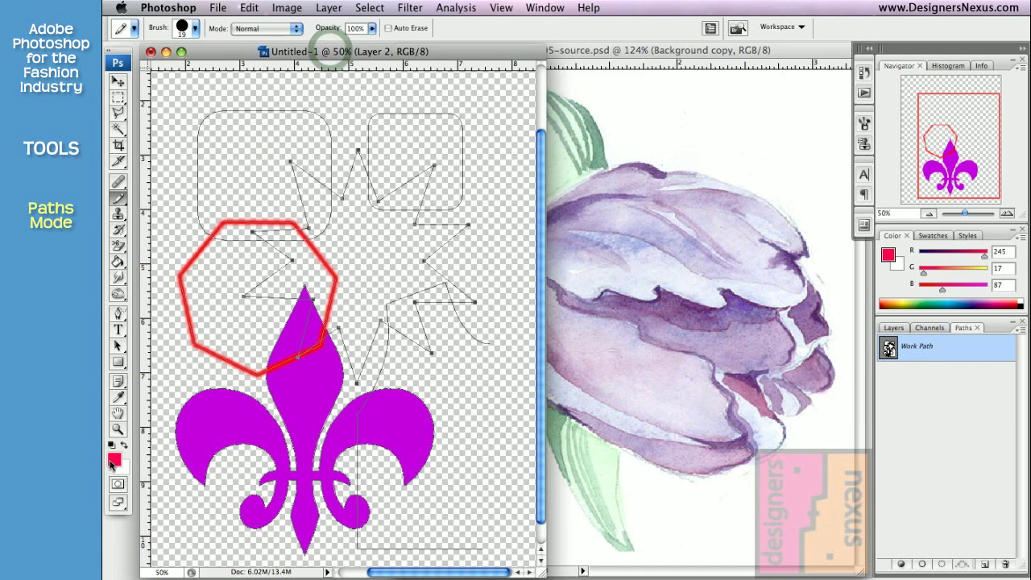
{"action": "left_click", "coordinate": [389, 348]}
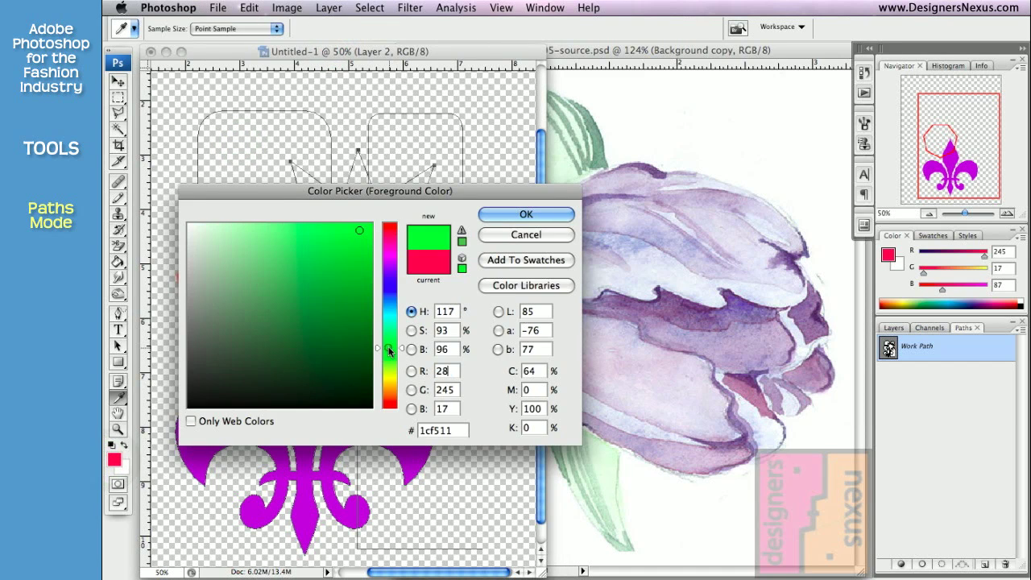
{"action": "left_click", "coordinate": [501, 214]}
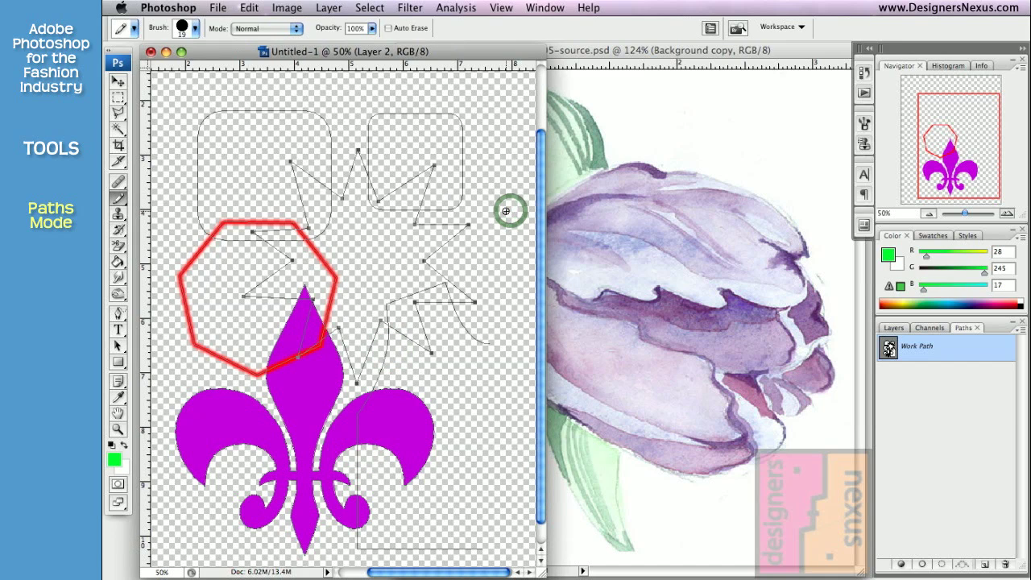
Stroke the star subpath with the Pencil, then switch back to Path Selection
{"action": "left_click", "coordinate": [1019, 332]}
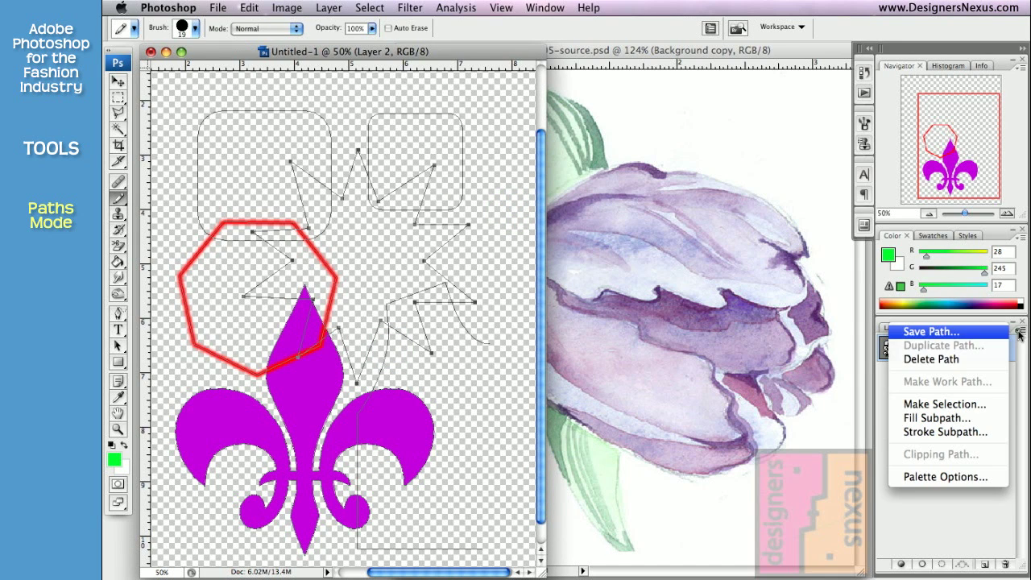
{"action": "left_click", "coordinate": [974, 433]}
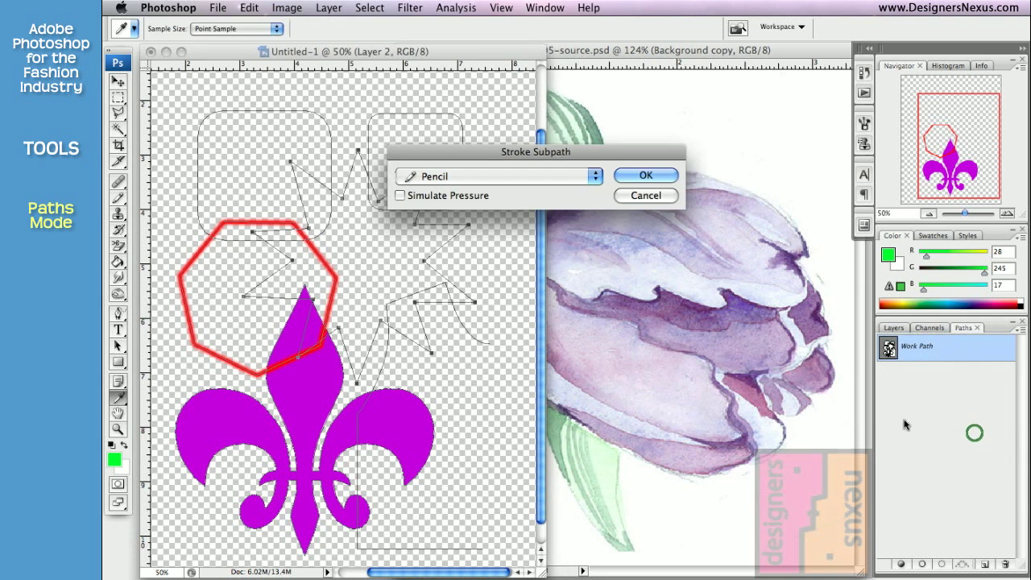
{"action": "left_click", "coordinate": [594, 175]}
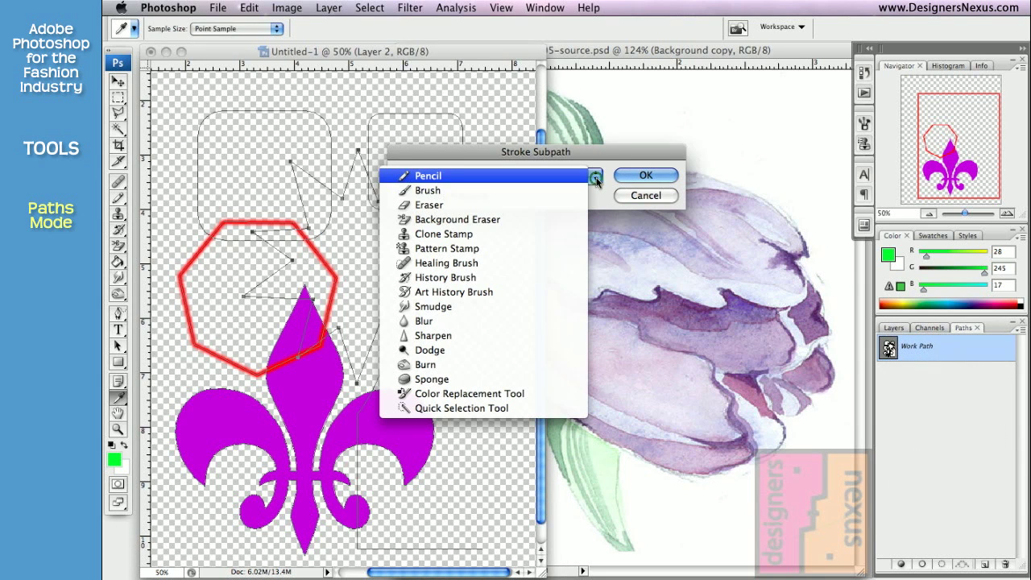
{"action": "left_click", "coordinate": [552, 178]}
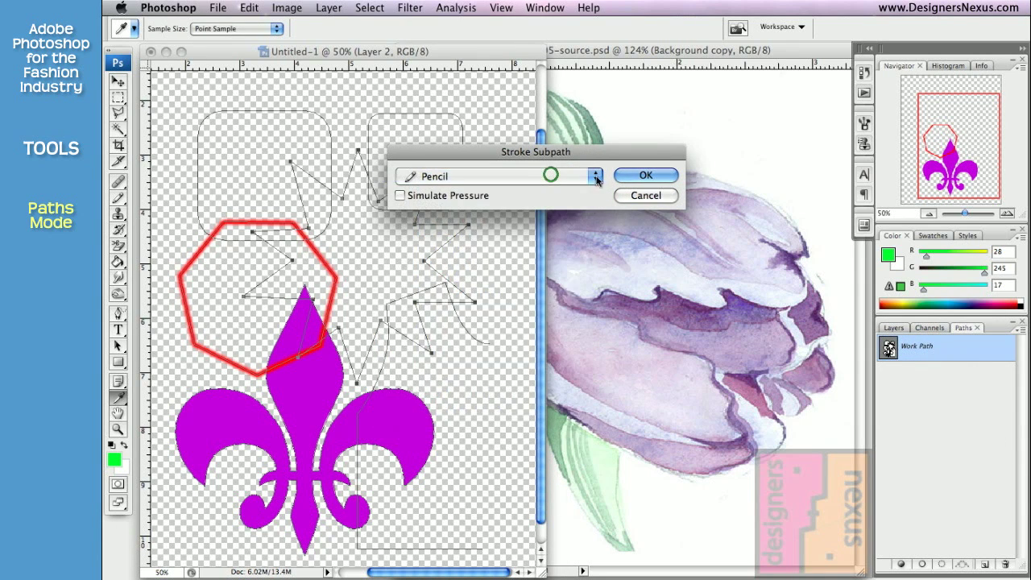
{"action": "left_click", "coordinate": [646, 174]}
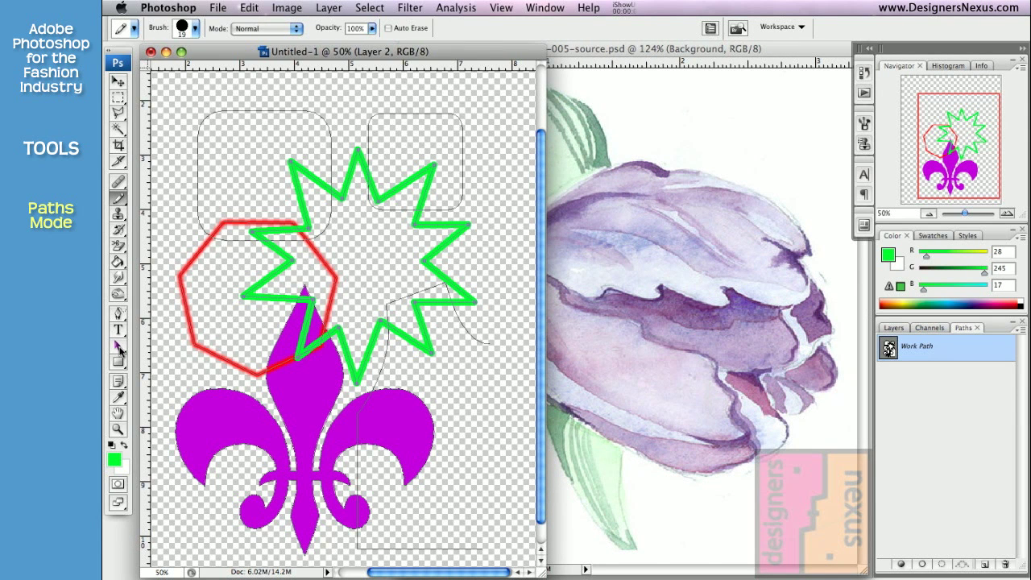
{"action": "left_click", "coordinate": [119, 346]}
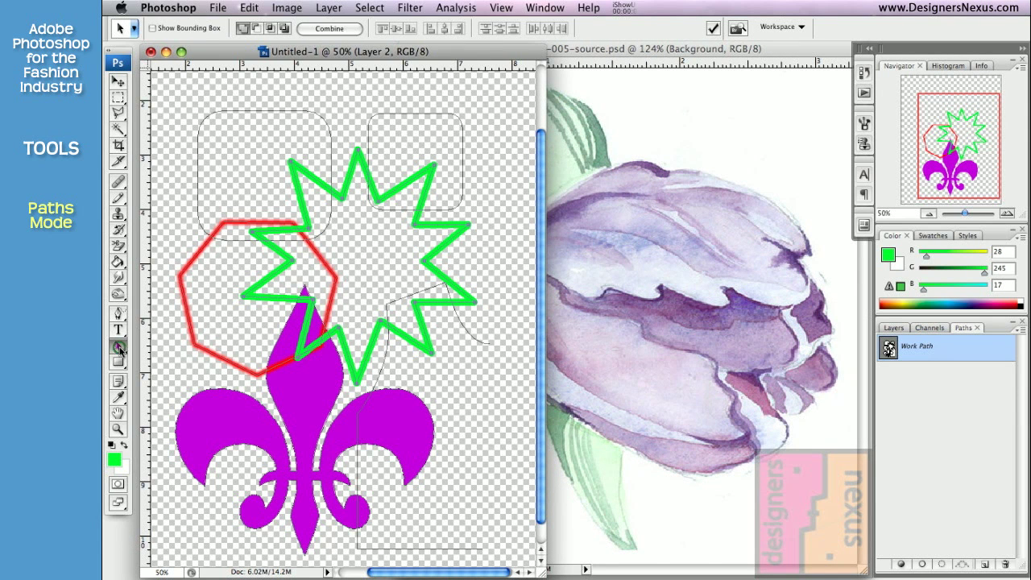
Bring the tulip image forward and make a selection from the lower-petal work path
{"action": "left_click", "coordinate": [610, 51]}
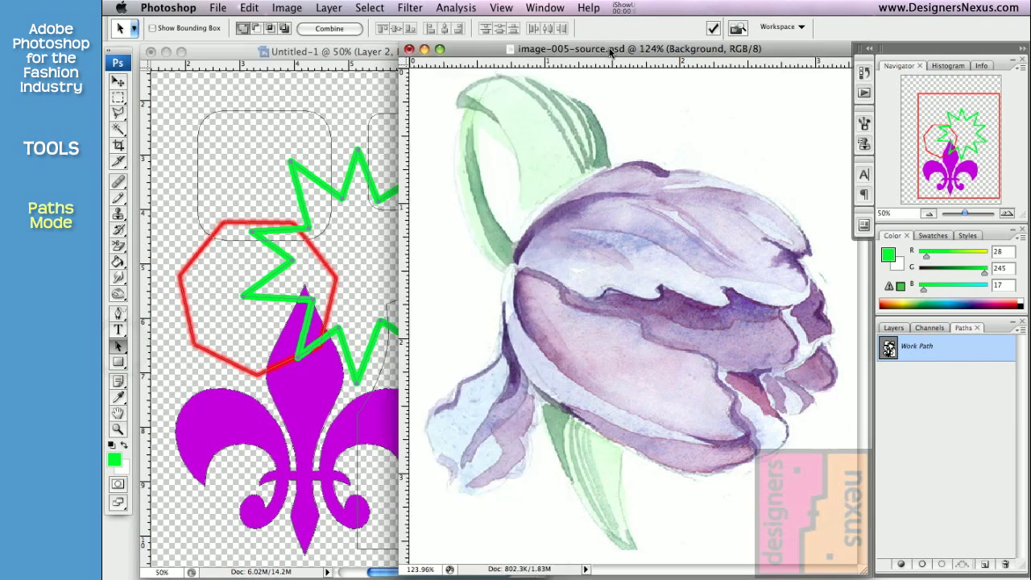
{"action": "left_click", "coordinate": [622, 319]}
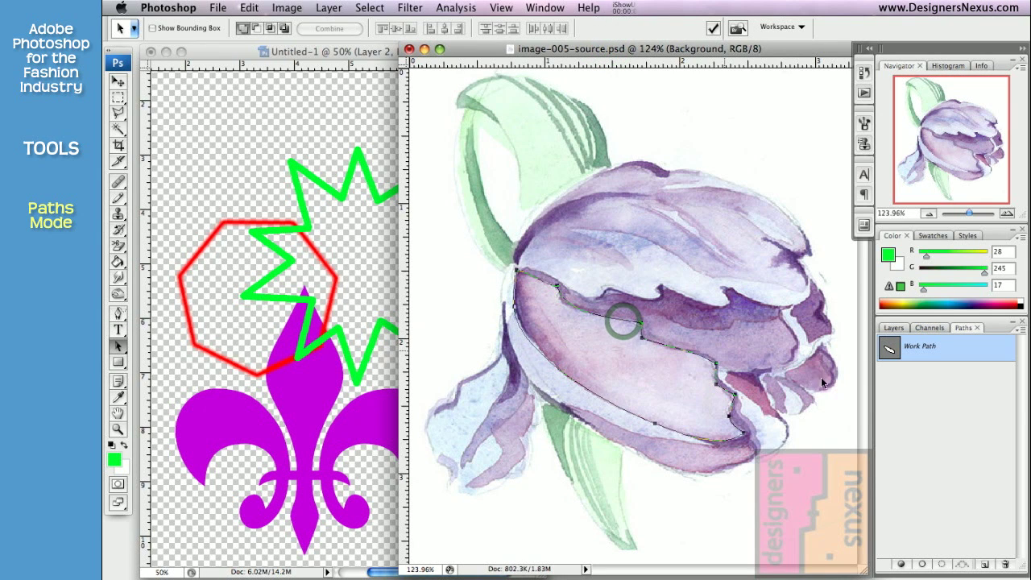
{"action": "left_click", "coordinate": [1019, 331]}
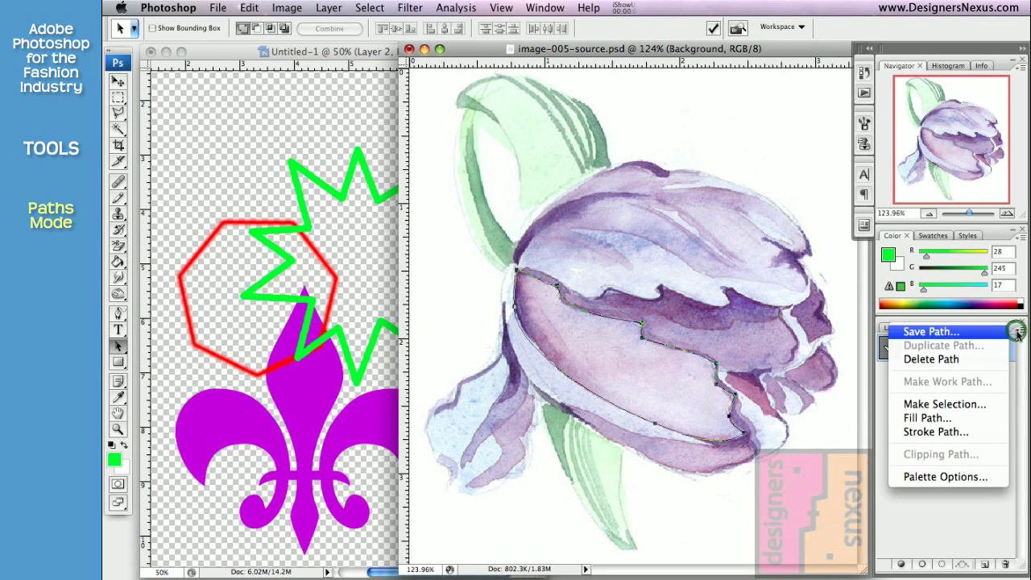
{"action": "left_click", "coordinate": [640, 343]}
{"action": "right_click", "coordinate": [641, 342]}
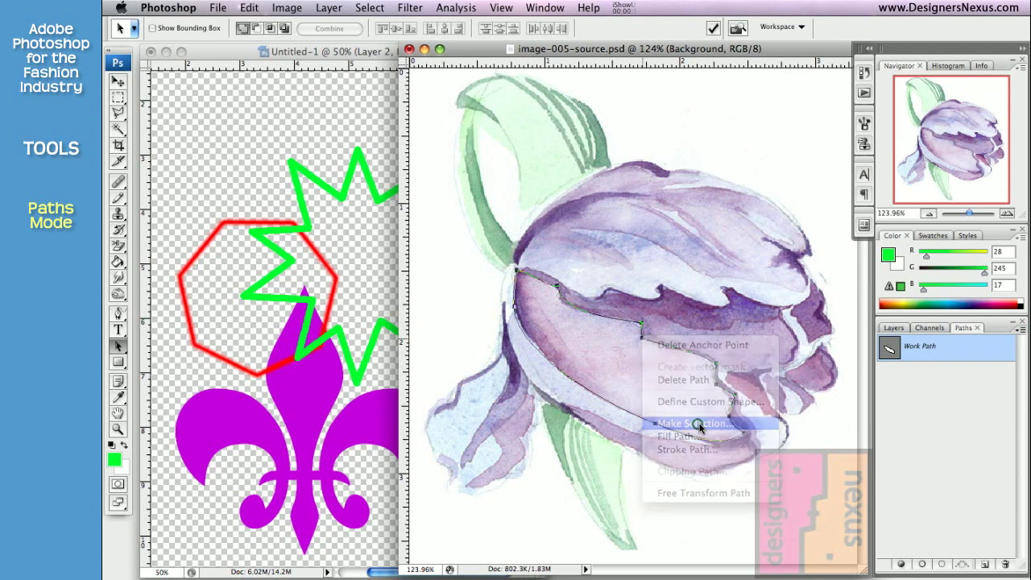
{"action": "left_click", "coordinate": [700, 425]}
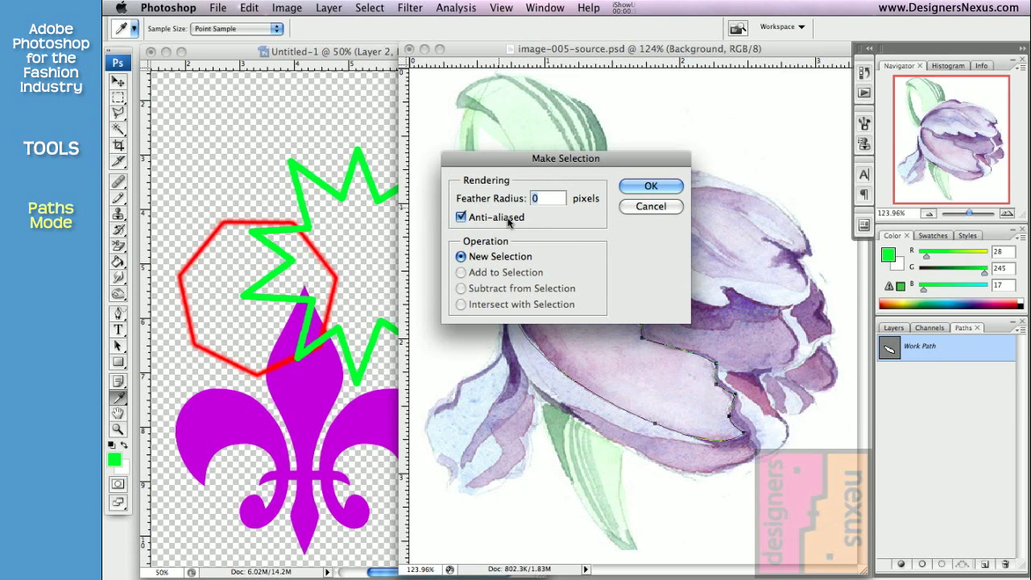
{"action": "left_click", "coordinate": [651, 187]}
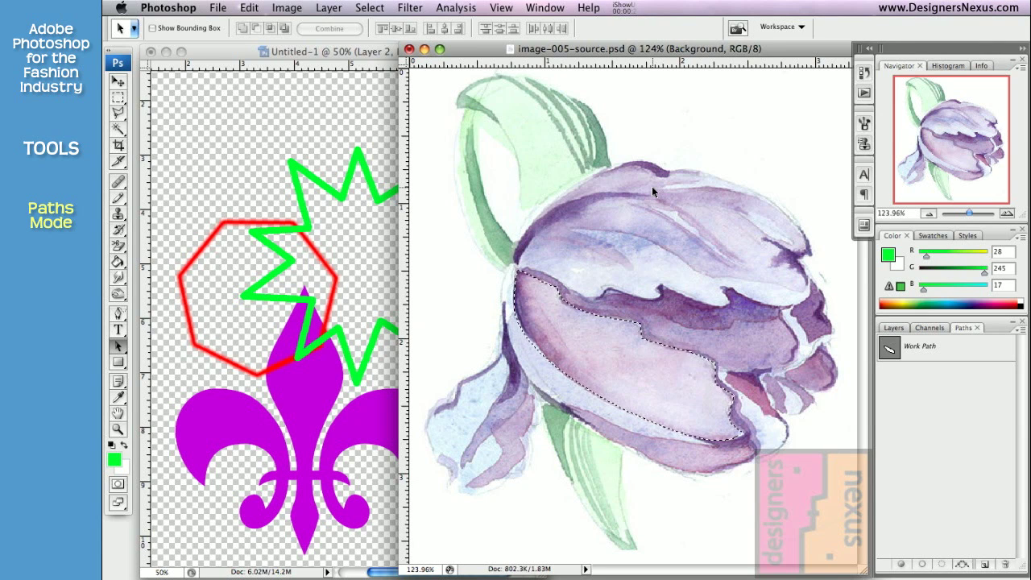
Lasso a freehand selection around the tulip's top, then reselect the Work Path
{"action": "left_click", "coordinate": [117, 114]}
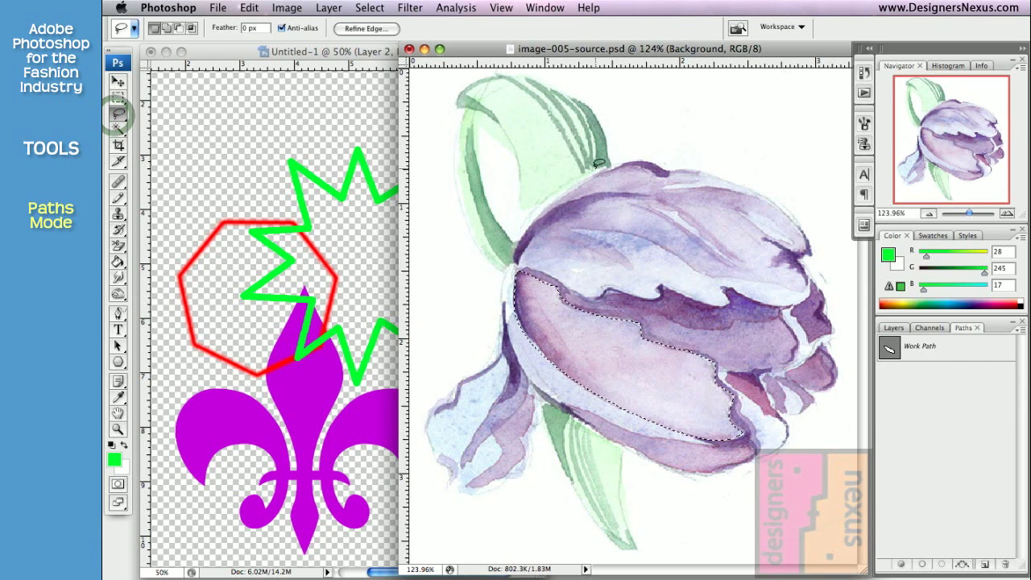
{"action": "mouse_move", "coordinate": [568, 148]}
{"action": "left_mouse_down"}
{"action": "mouse_move", "coordinate": [645, 199]}
{"action": "mouse_move", "coordinate": [716, 158]}
{"action": "mouse_move", "coordinate": [793, 178]}
{"action": "mouse_move", "coordinate": [750, 108]}
{"action": "mouse_move", "coordinate": [571, 146]}
{"action": "left_mouse_up"}
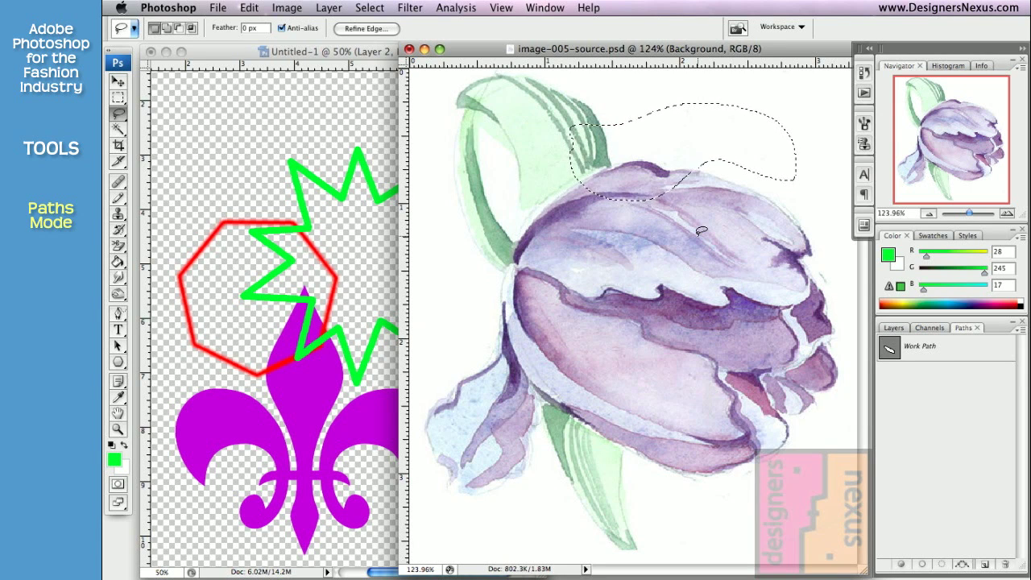
{"action": "left_click", "coordinate": [948, 356]}
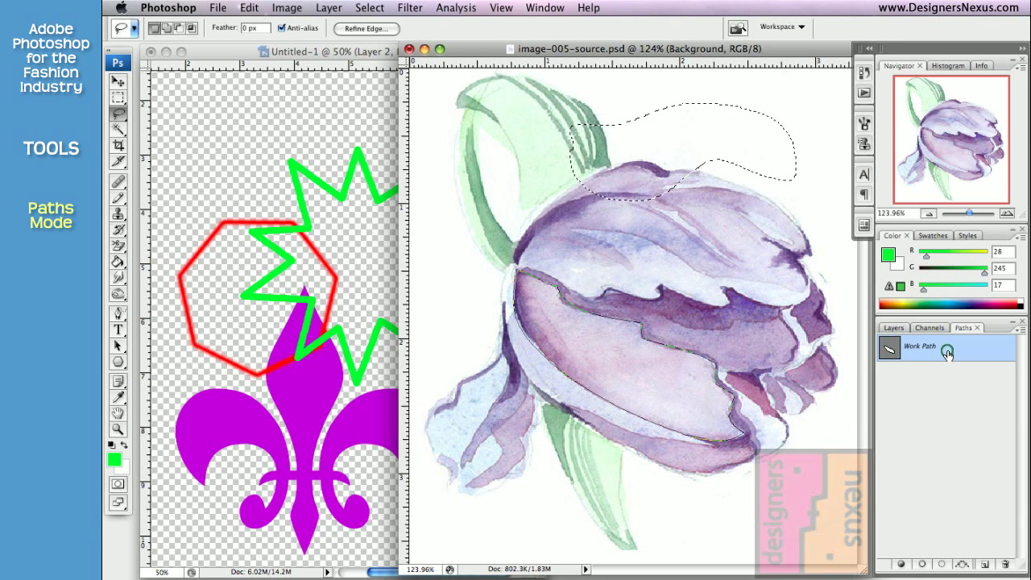
{"action": "left_click", "coordinate": [1017, 331]}
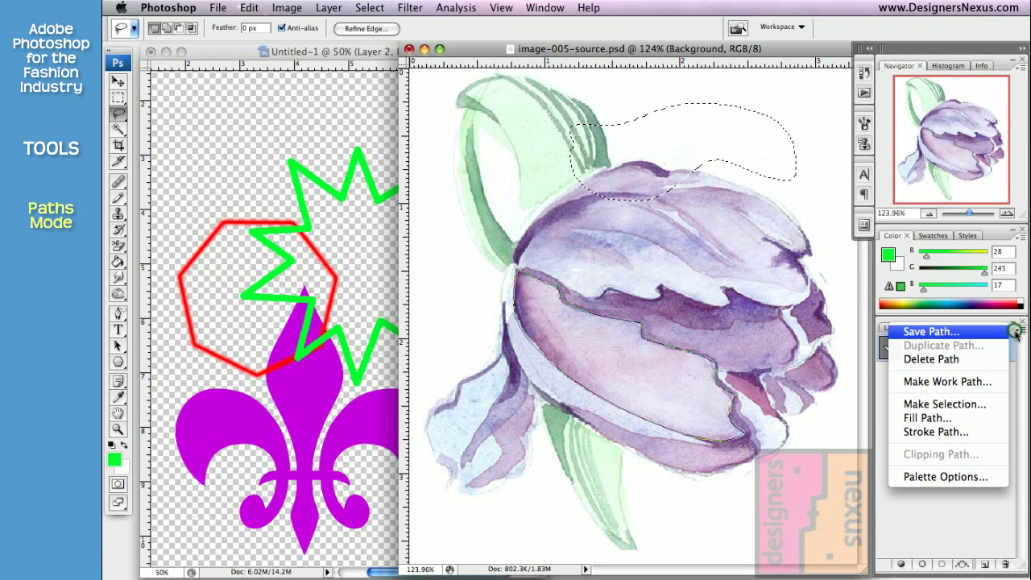
Save the work path as 'Petal' and make a work path from the selection at 1.0 tolerance
{"action": "left_click", "coordinate": [930, 331]}
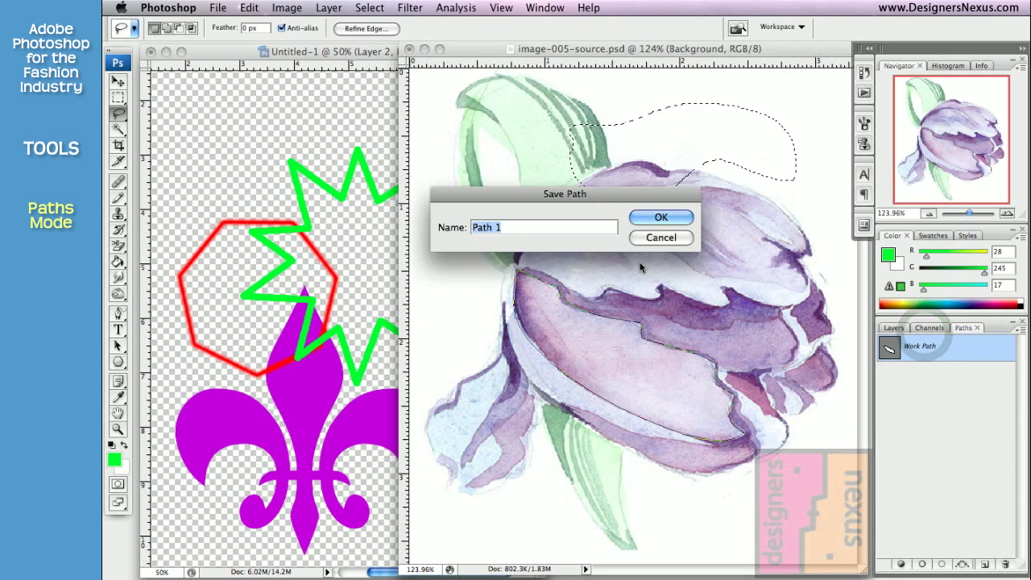
{"action": "type", "text": "Petal"}
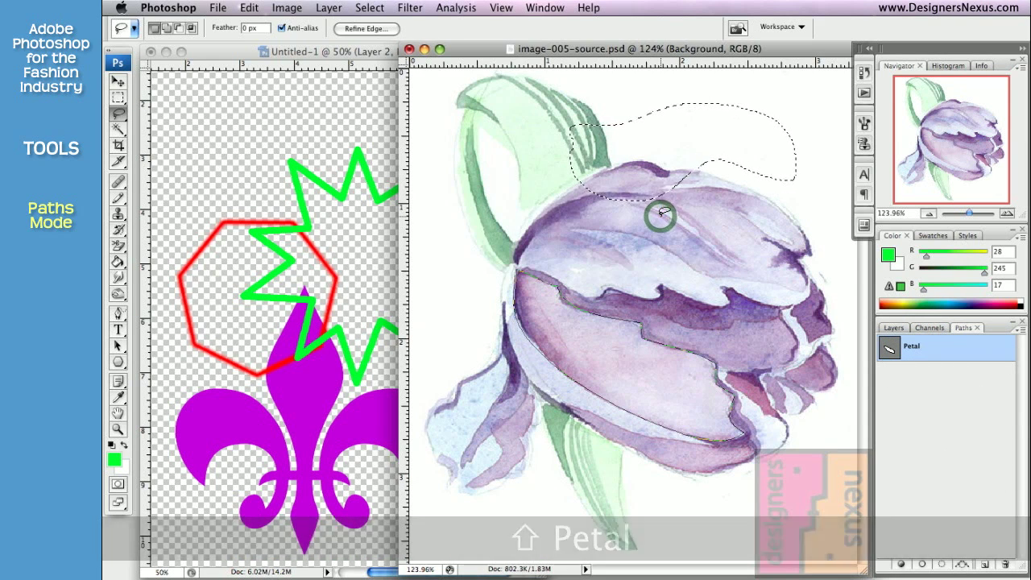
{"action": "left_click", "coordinate": [1019, 331]}
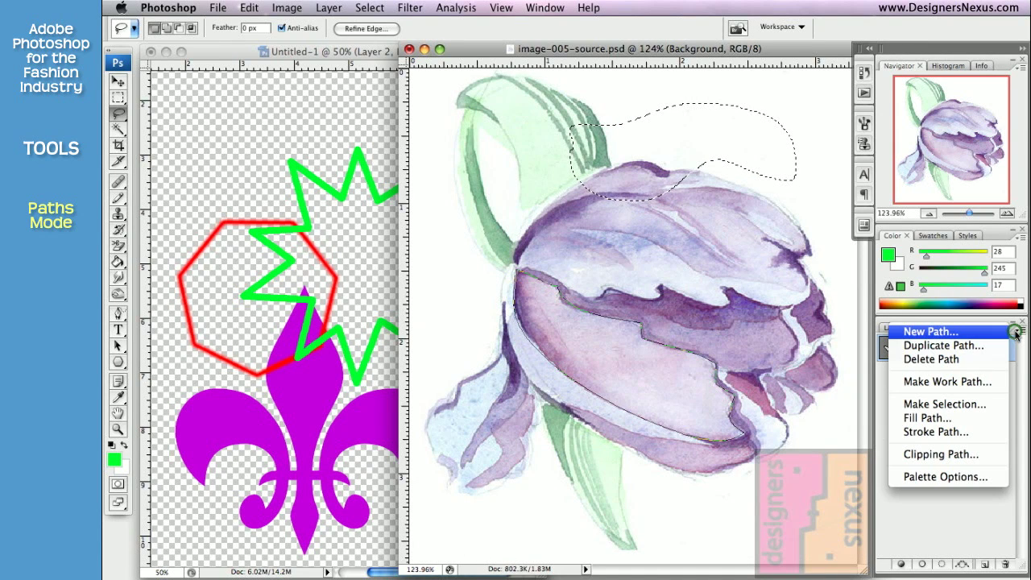
{"action": "left_click", "coordinate": [974, 382]}
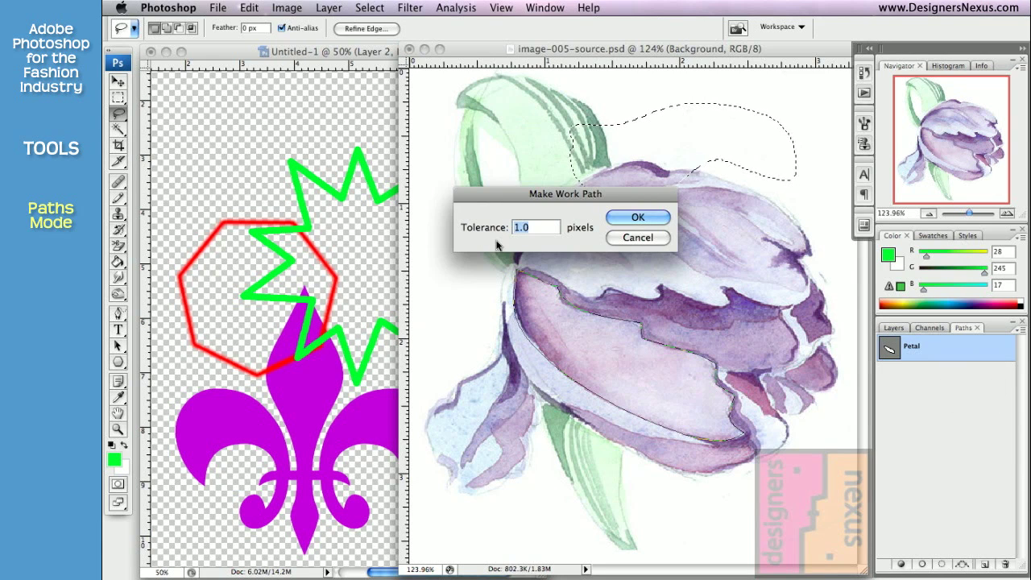
{"action": "left_click", "coordinate": [622, 218]}
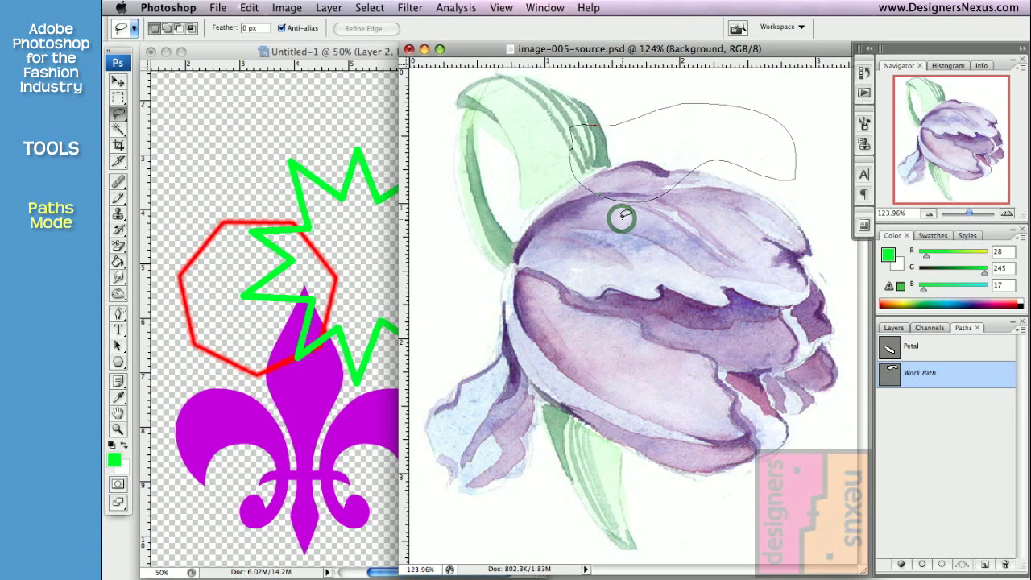
Load the Petal path as a selection, then deselect it with Cmd+D
{"action": "key", "text": "a"}
{"action": "left_click", "coordinate": [763, 177]}
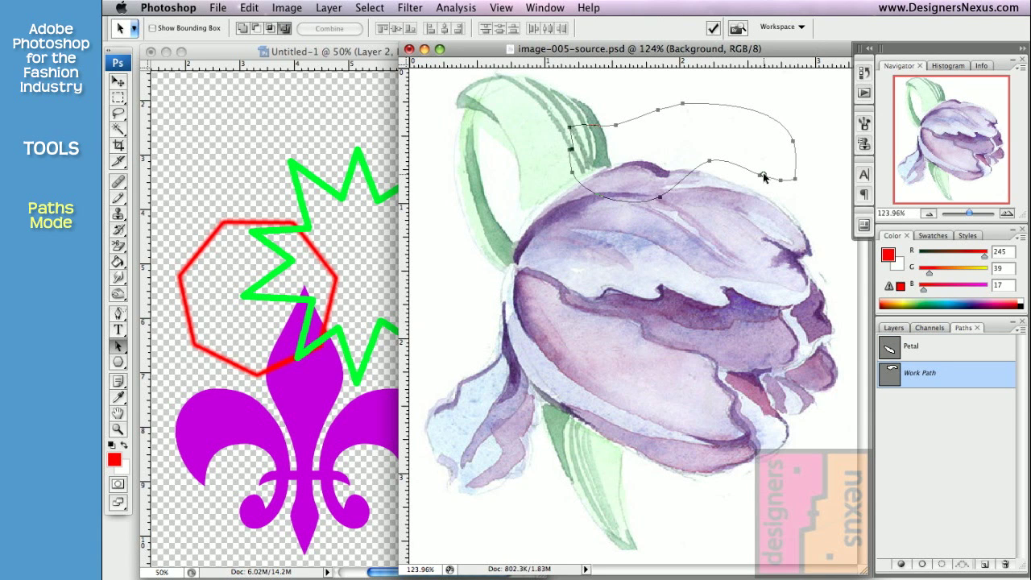
{"action": "left_click", "coordinate": [935, 346]}
{"action": "left_click", "coordinate": [701, 355]}
{"action": "left_click", "coordinate": [941, 566]}
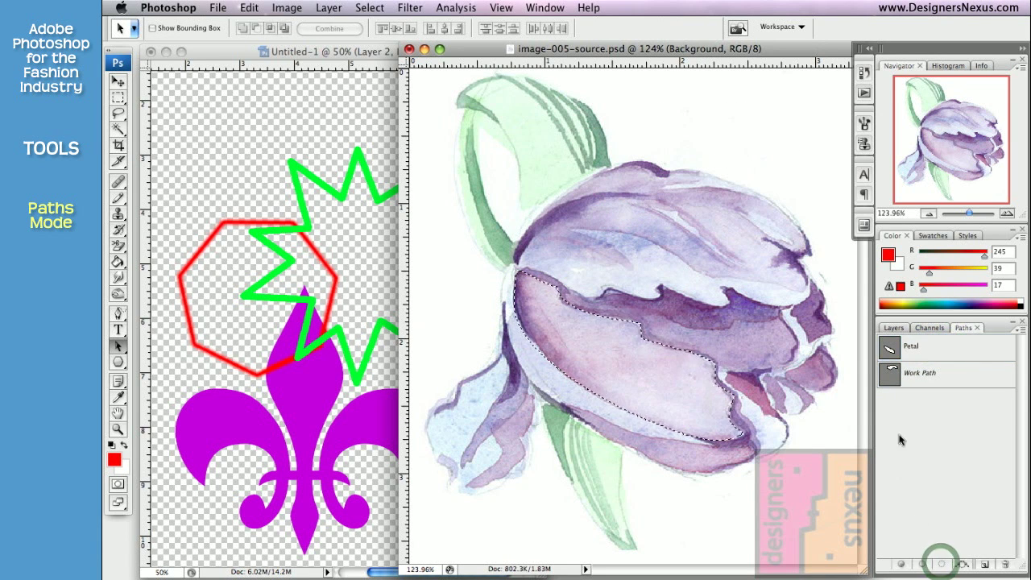
{"action": "key", "text": "super+d"}
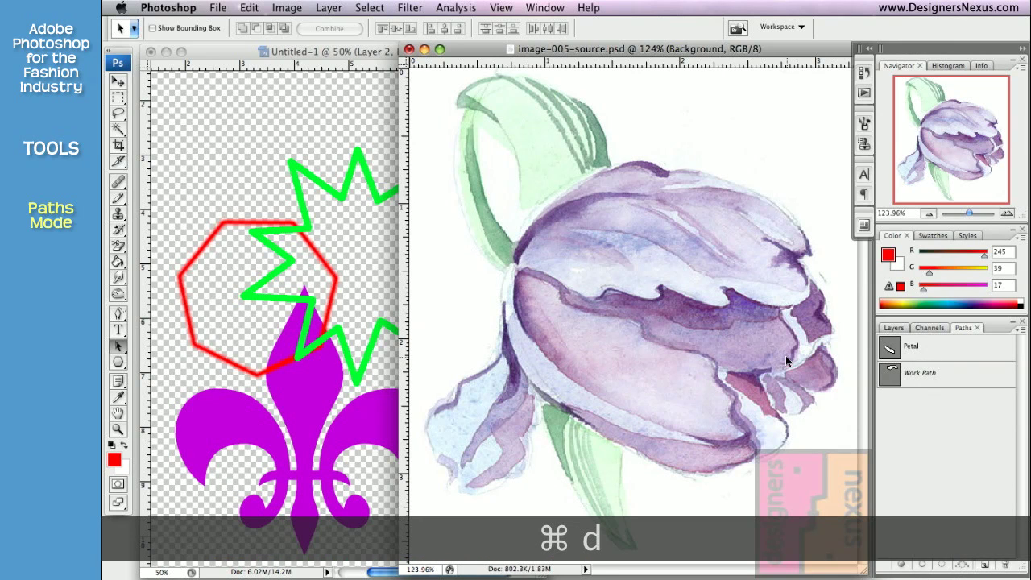
Show the Petal and work path outlines, then bring Untitled-1 to the front
{"action": "left_click", "coordinate": [931, 348]}
{"action": "left_click", "coordinate": [706, 358]}
{"action": "left_click", "coordinate": [921, 375]}
{"action": "left_click", "coordinate": [779, 179]}
{"action": "left_click", "coordinate": [372, 51]}
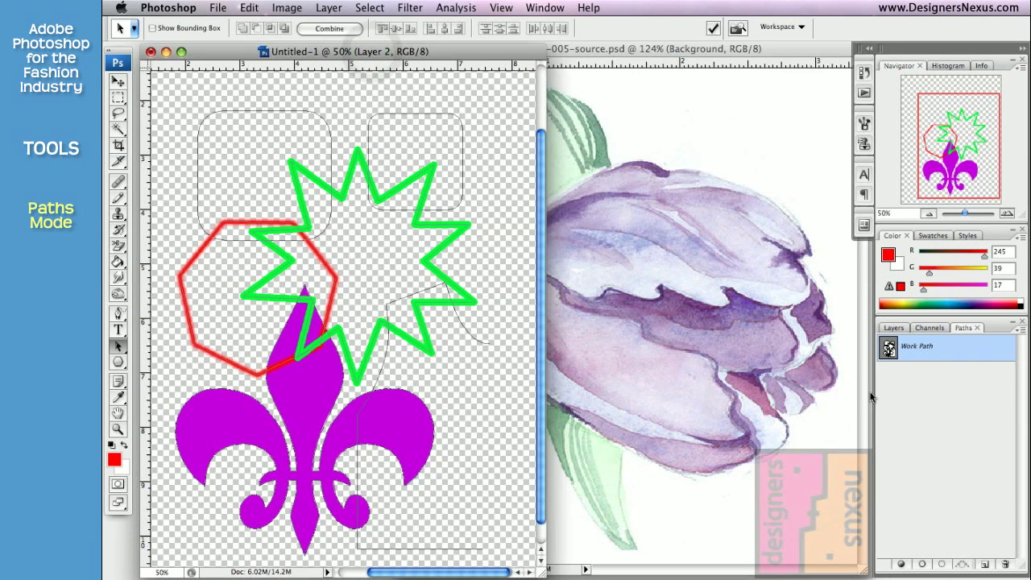
Hide Layer 2 and add a new empty Layer 3
{"action": "left_click", "coordinate": [932, 390]}
{"action": "left_click", "coordinate": [926, 350]}
{"action": "left_click", "coordinate": [893, 327]}
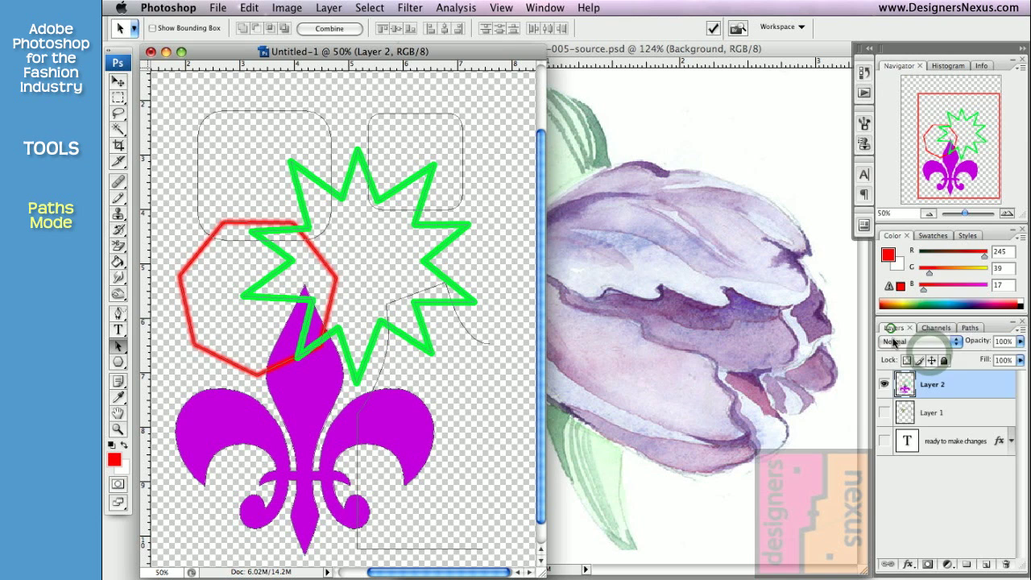
{"action": "left_click", "coordinate": [884, 386]}
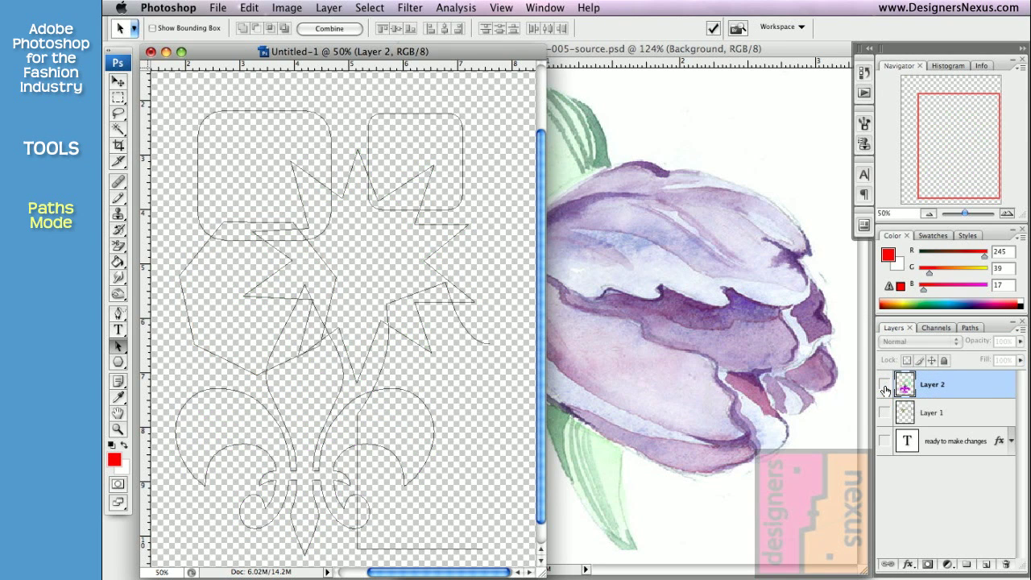
{"action": "left_click", "coordinate": [986, 564]}
Move the fleur-de-lis path up and right and fill its subpath with the floral pattern
{"action": "left_click_drag", "start_coordinate": [412, 391], "coordinate": [483, 282]}
{"action": "right_click", "coordinate": [490, 265]}
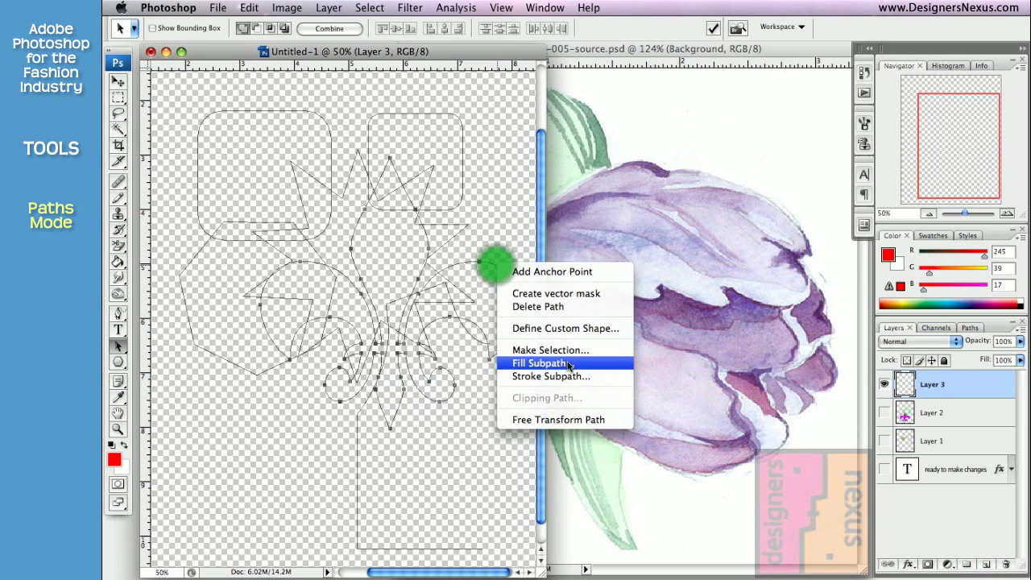
{"action": "left_click", "coordinate": [556, 364]}
{"action": "left_click", "coordinate": [555, 153]}
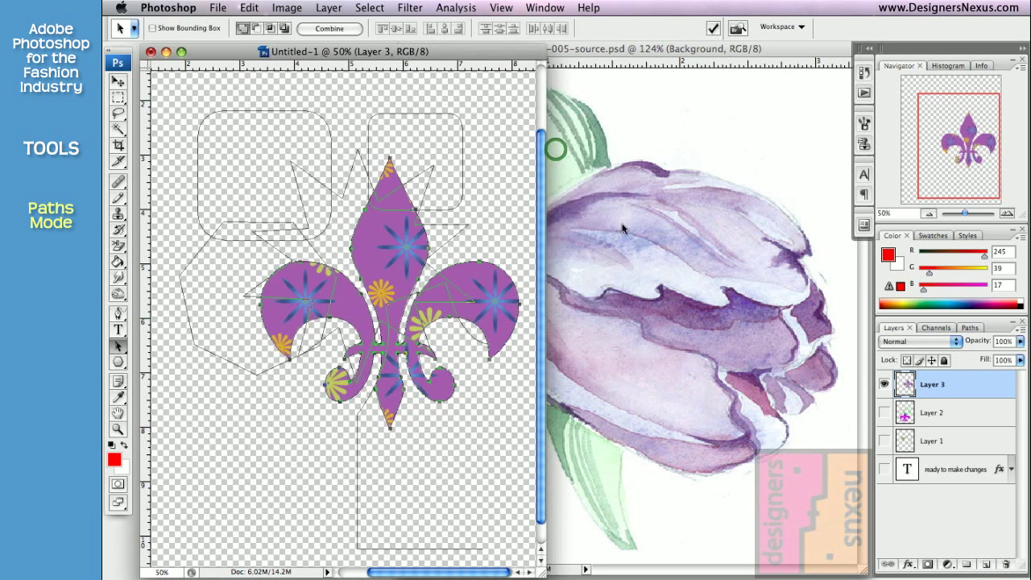
Toggle layer visibility to check the fill, leaving Layers 2 and 3 hidden
{"action": "left_click", "coordinate": [883, 413]}
{"action": "left_click", "coordinate": [501, 414]}
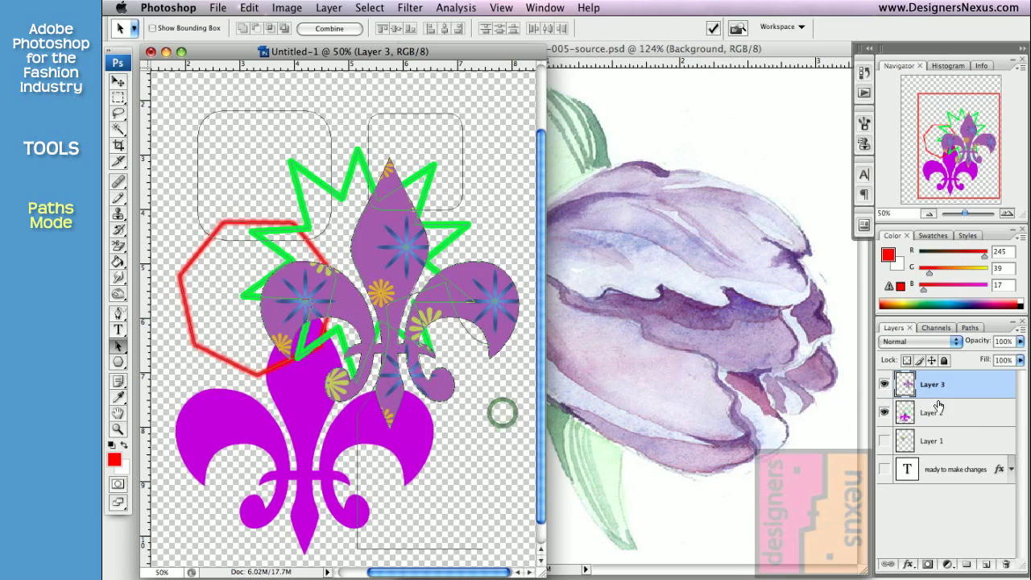
{"action": "left_click", "coordinate": [884, 384]}
{"action": "left_click", "coordinate": [883, 412]}
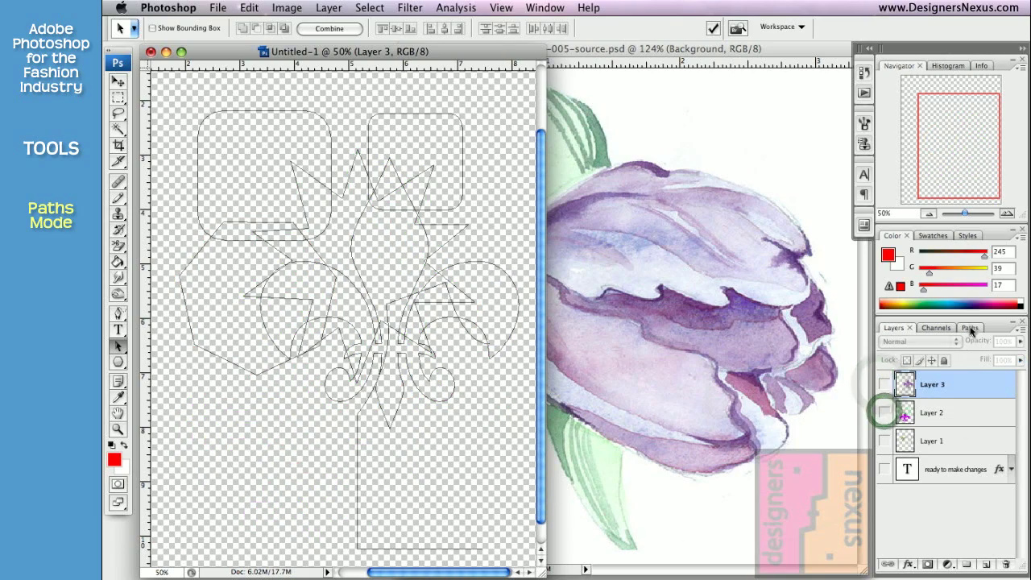
{"action": "left_click", "coordinate": [969, 327]}
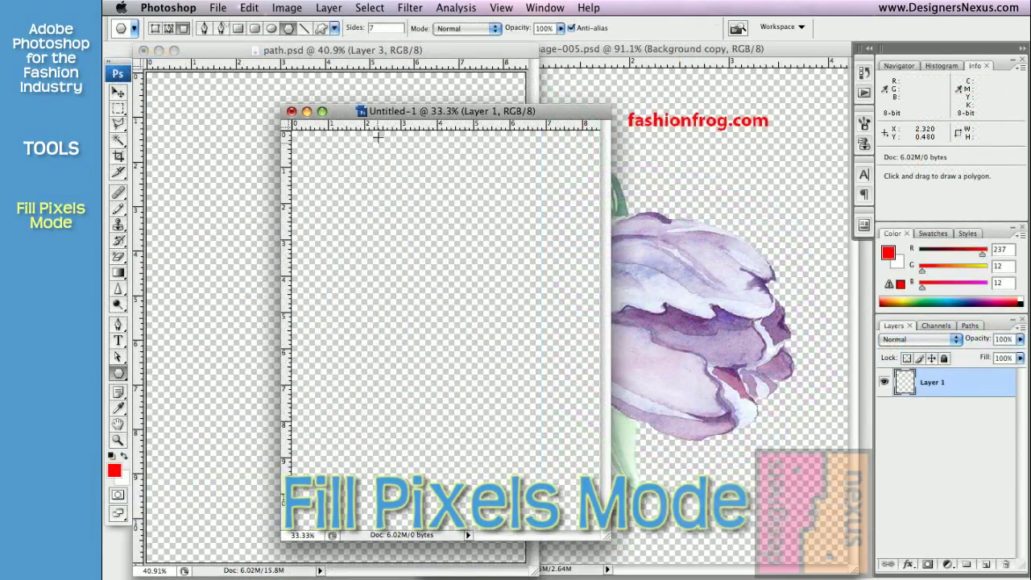
Set the shape tools to Fill Pixels and paint a red seven-sided polygon
{"action": "left_click", "coordinate": [183, 34]}
{"action": "left_click", "coordinate": [240, 30]}
{"action": "left_click", "coordinate": [255, 29]}
{"action": "left_click", "coordinate": [271, 29]}
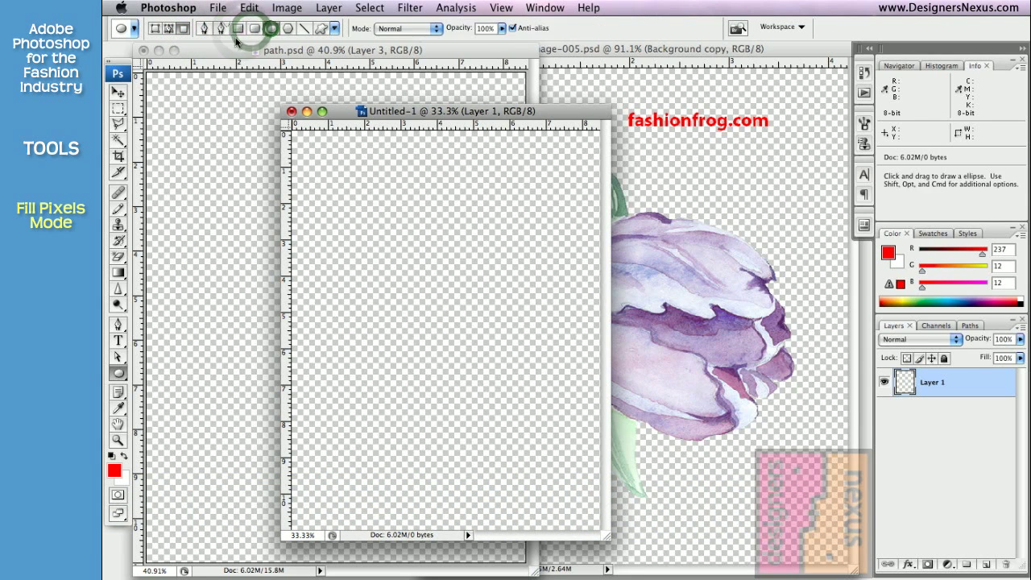
{"action": "left_click", "coordinate": [220, 28]}
{"action": "left_click", "coordinate": [204, 28]}
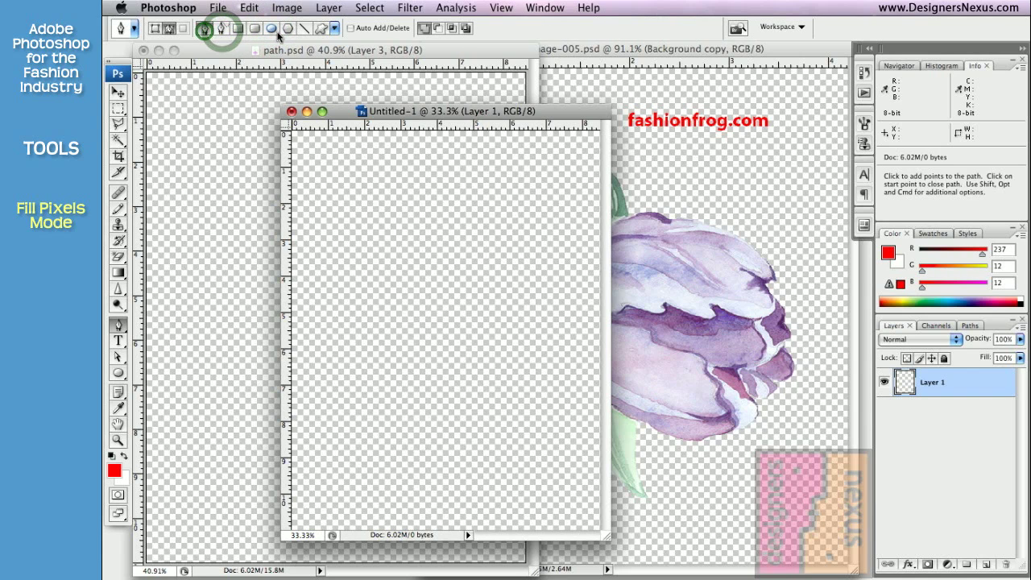
{"action": "left_click", "coordinate": [287, 28]}
{"action": "left_click_drag", "start_coordinate": [367, 206], "coordinate": [412, 261]}
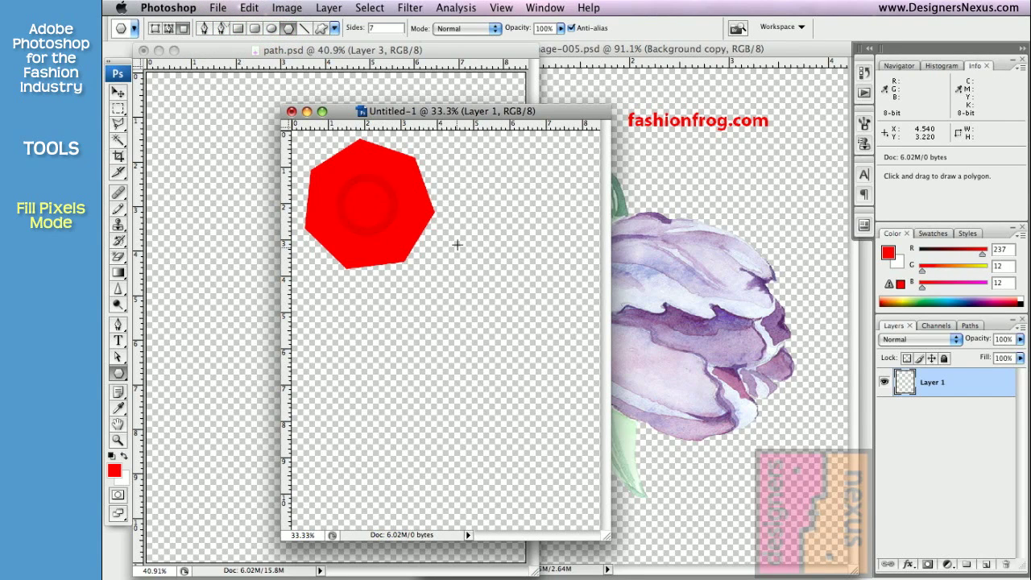
Paint a thin red diagonal line, a snowflake and a red rounded rectangle
{"action": "left_click", "coordinate": [305, 29]}
{"action": "left_click_drag", "start_coordinate": [465, 185], "coordinate": [550, 352]}
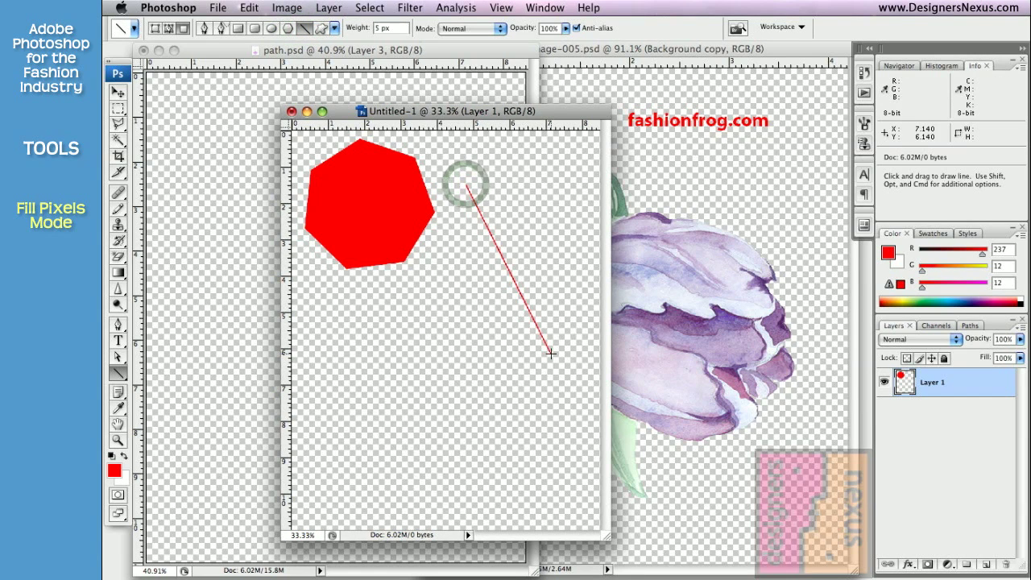
{"action": "left_click", "coordinate": [322, 31]}
{"action": "left_click_drag", "start_coordinate": [342, 292], "coordinate": [477, 468]}
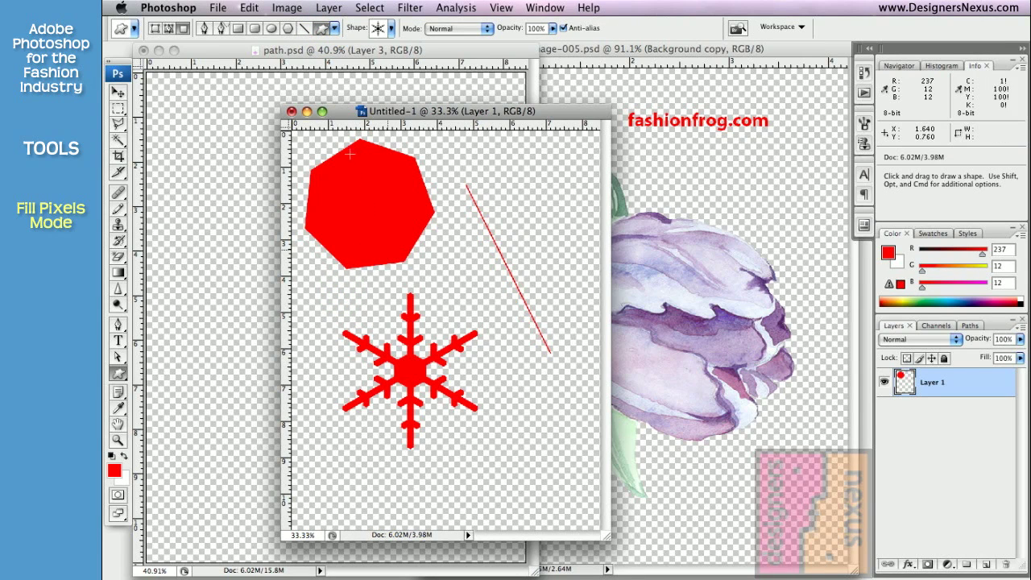
{"action": "left_click", "coordinate": [254, 28]}
{"action": "left_click_drag", "start_coordinate": [467, 259], "coordinate": [553, 363]}
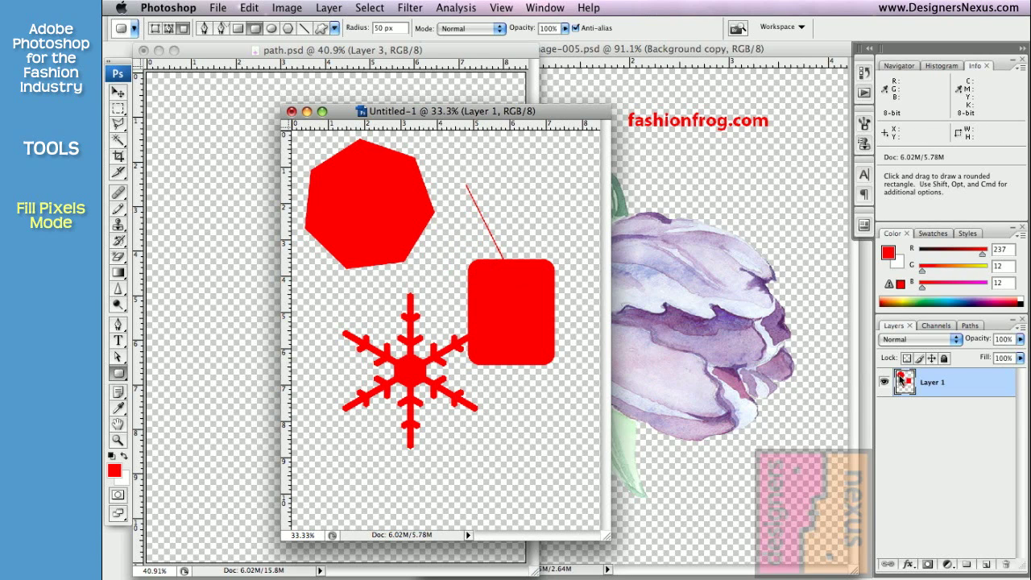
{"action": "left_click", "coordinate": [969, 325]}
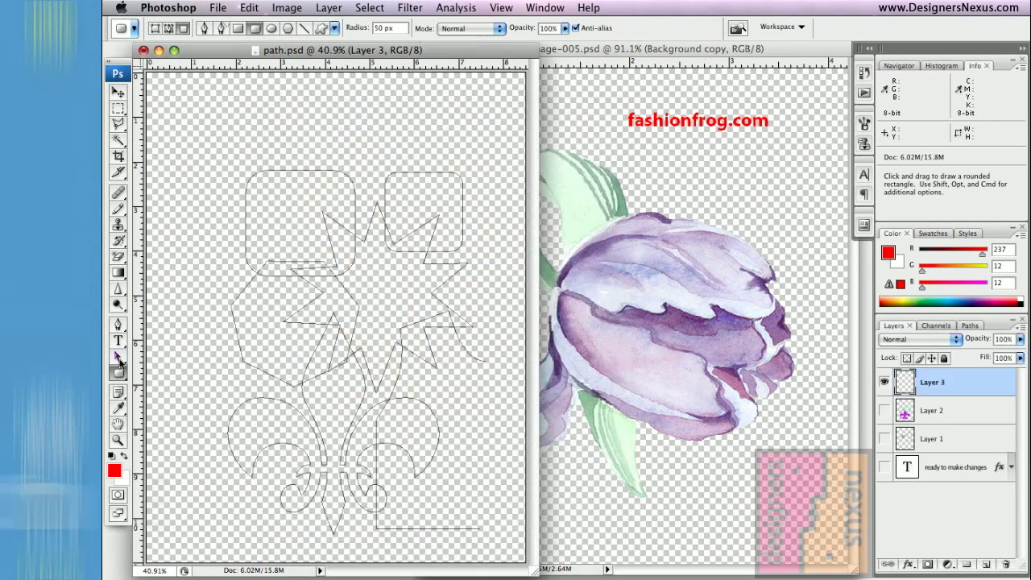
Delete every path component except the bodice outline, then zoom in on it
{"action": "left_click", "coordinate": [118, 357]}
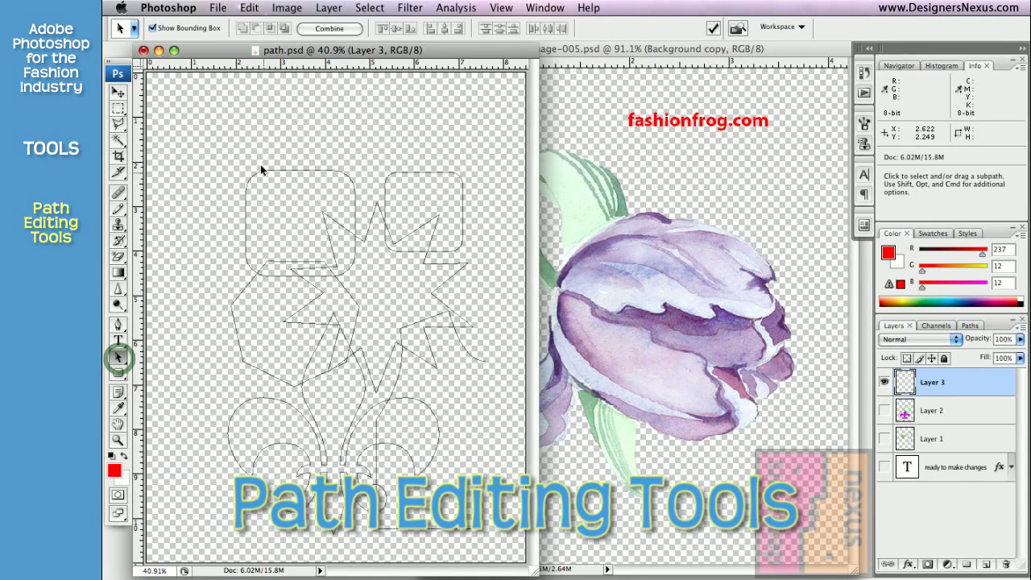
{"action": "left_click_drag", "start_coordinate": [207, 145], "coordinate": [301, 380]}
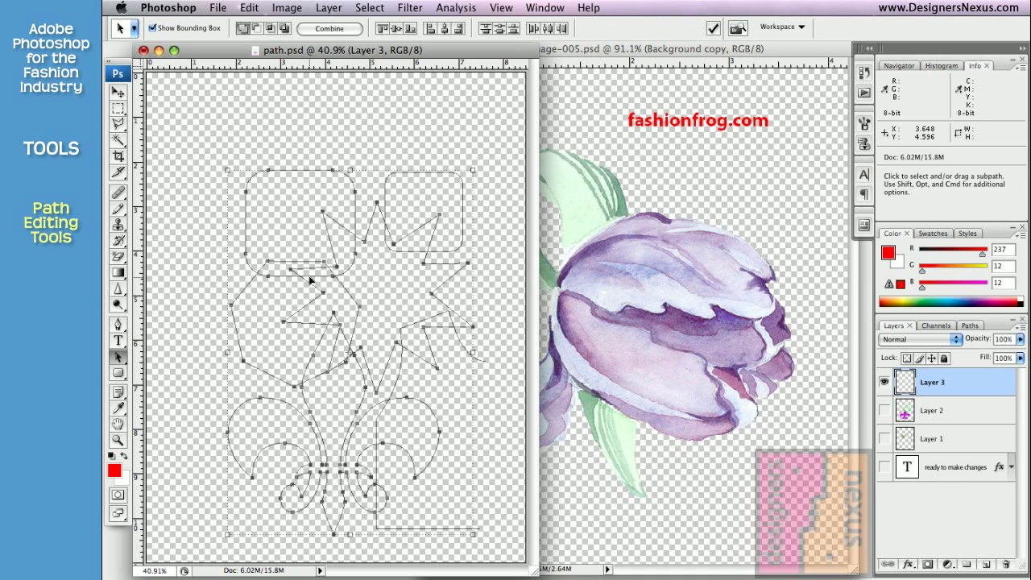
{"action": "key", "text": "BackSpace"}
{"action": "left_click_drag", "start_coordinate": [358, 164], "coordinate": [442, 267]}
{"action": "key", "text": "BackSpace"}
{"action": "left_click_drag", "start_coordinate": [431, 314], "coordinate": [370, 290]}
{"action": "key", "text": "super+plus"}
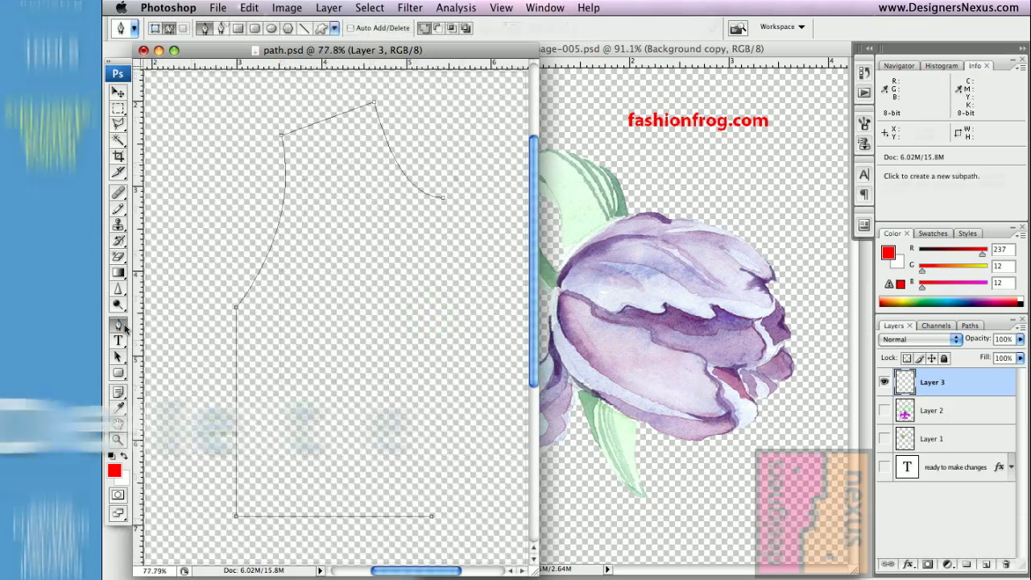
Add anchor points on the shoulder line and the side seam
{"action": "left_click", "coordinate": [119, 324]}
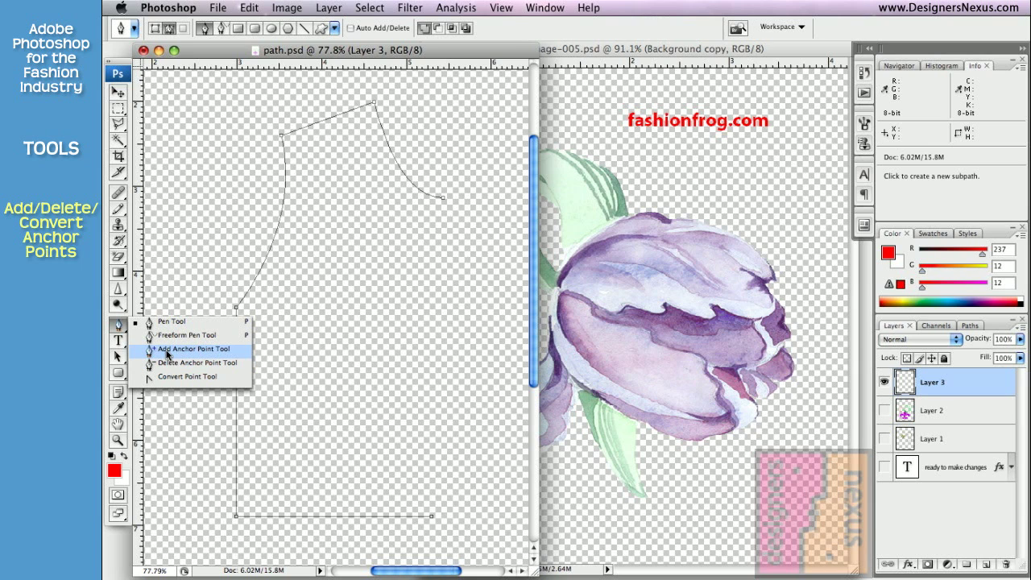
{"action": "left_click", "coordinate": [168, 352]}
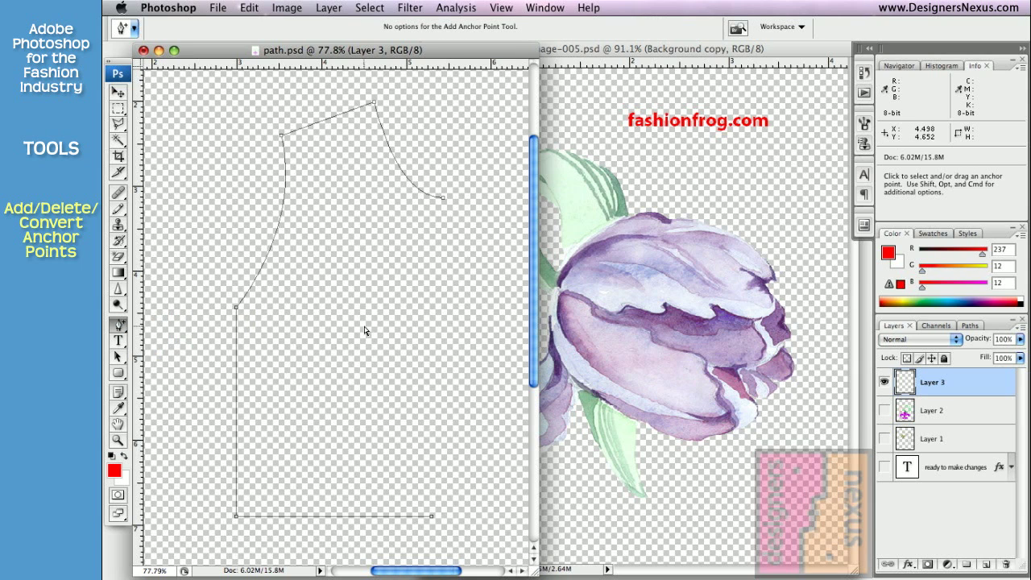
{"action": "left_click", "coordinate": [326, 120]}
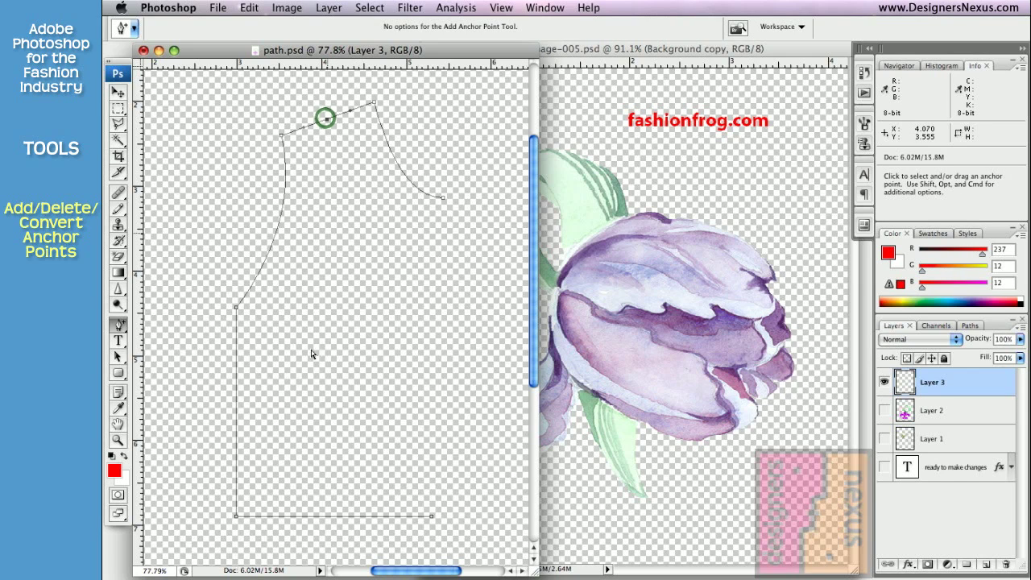
{"action": "left_click", "coordinate": [236, 411]}
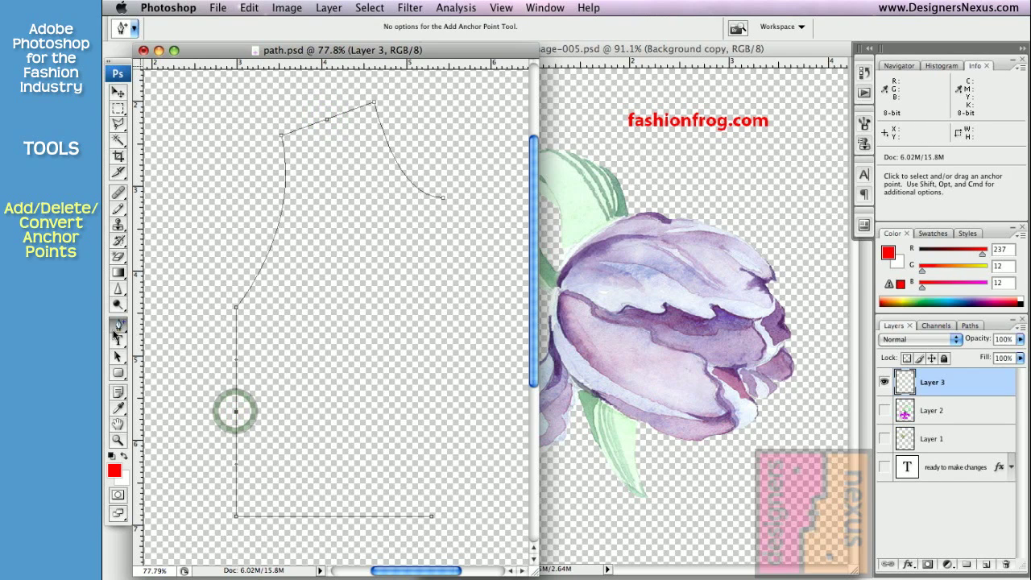
Remove the shoulder corner anchor, then undo the deletion
{"action": "left_click_drag", "start_coordinate": [119, 326], "coordinate": [160, 368]}
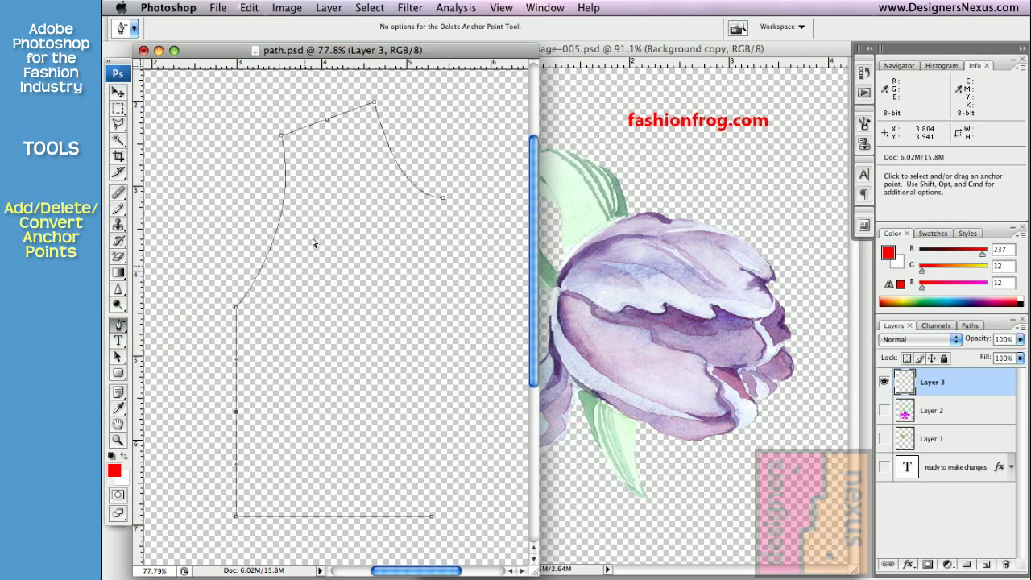
{"action": "left_click", "coordinate": [326, 124]}
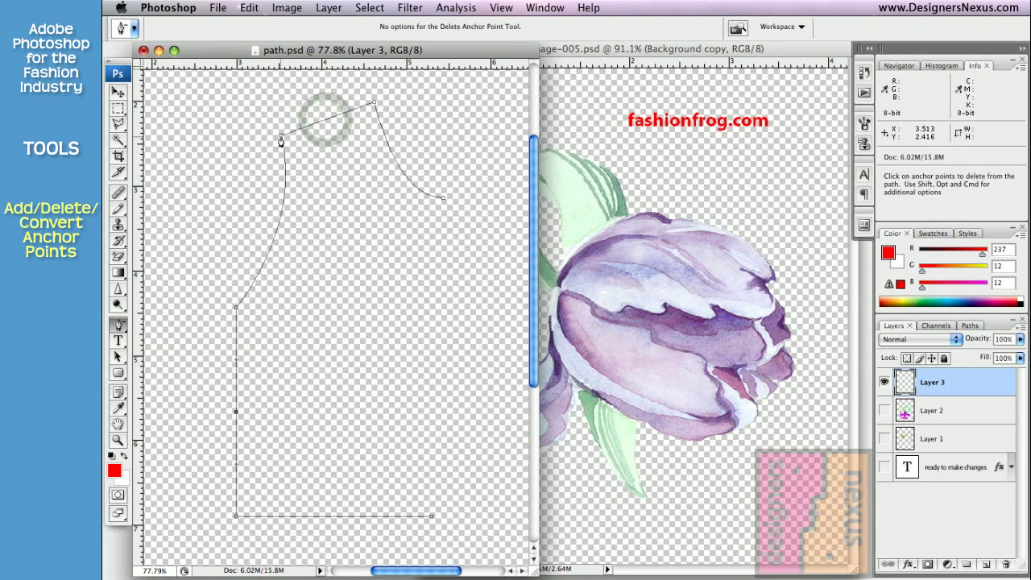
{"action": "left_click", "coordinate": [281, 141]}
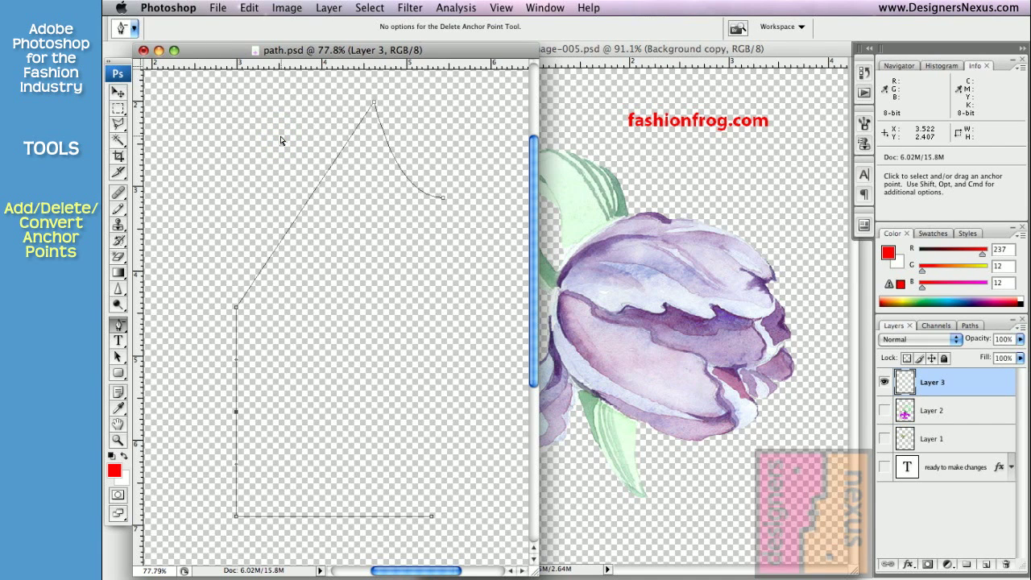
{"action": "key", "text": "super+z"}
Convert the armhole's end anchor to a smooth point by dragging out its handles
{"action": "left_click_drag", "start_coordinate": [118, 324], "coordinate": [167, 376]}
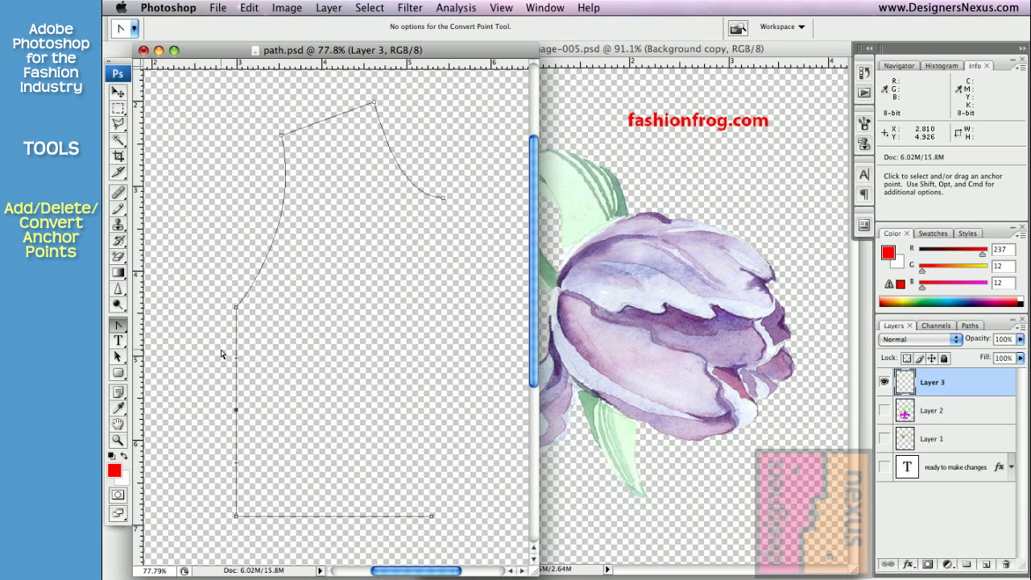
{"action": "left_click", "coordinate": [443, 197]}
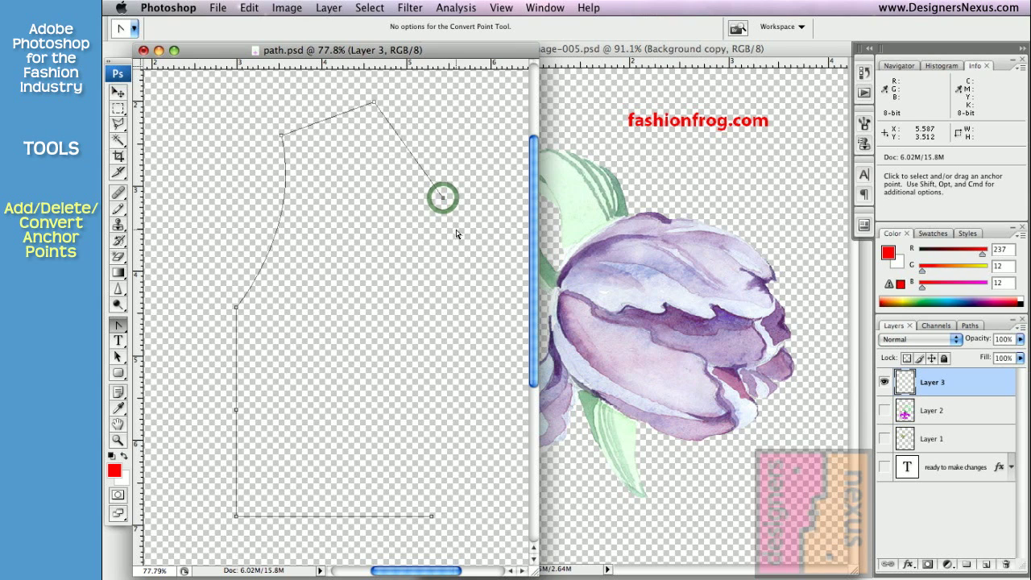
{"action": "left_click_drag", "start_coordinate": [442, 199], "coordinate": [373, 200]}
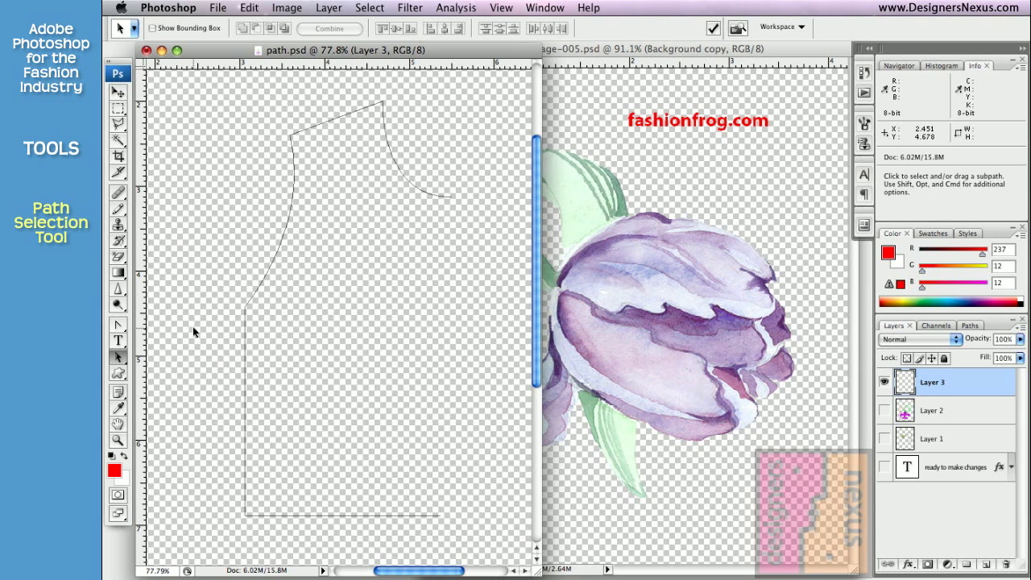
Move the bodice outline right and down, then Option-drag a copy up and left
{"action": "left_click", "coordinate": [245, 307]}
{"action": "left_click_drag", "start_coordinate": [260, 279], "coordinate": [336, 320]}
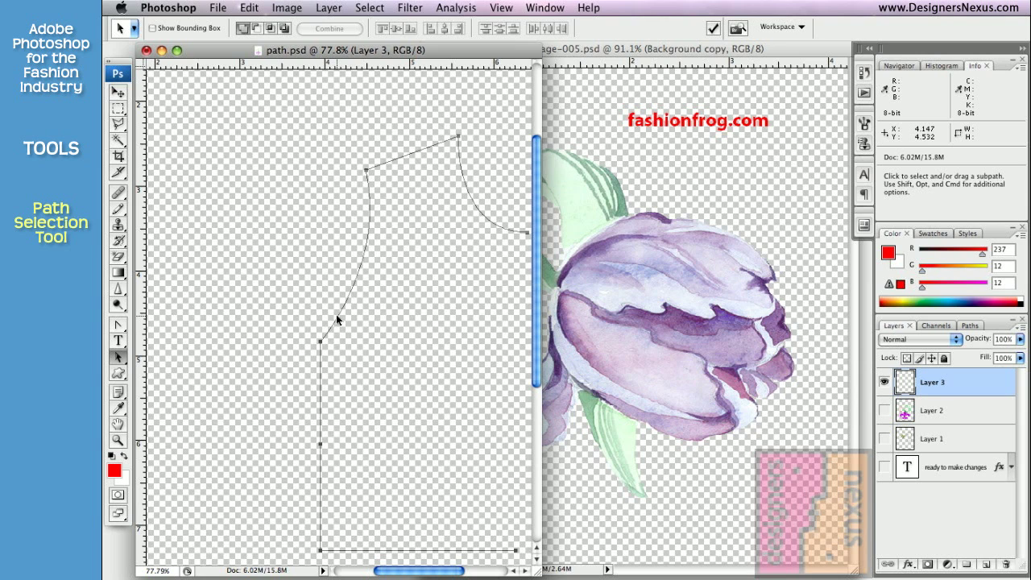
{"action": "key", "text": "alt"}
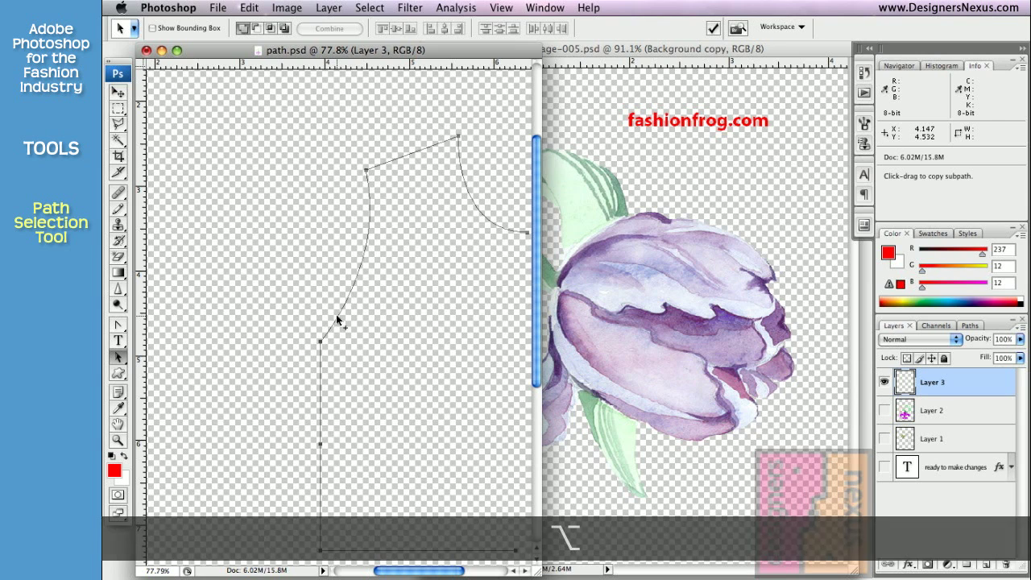
{"action": "left_click_drag", "start_coordinate": [337, 319], "coordinate": [204, 270]}
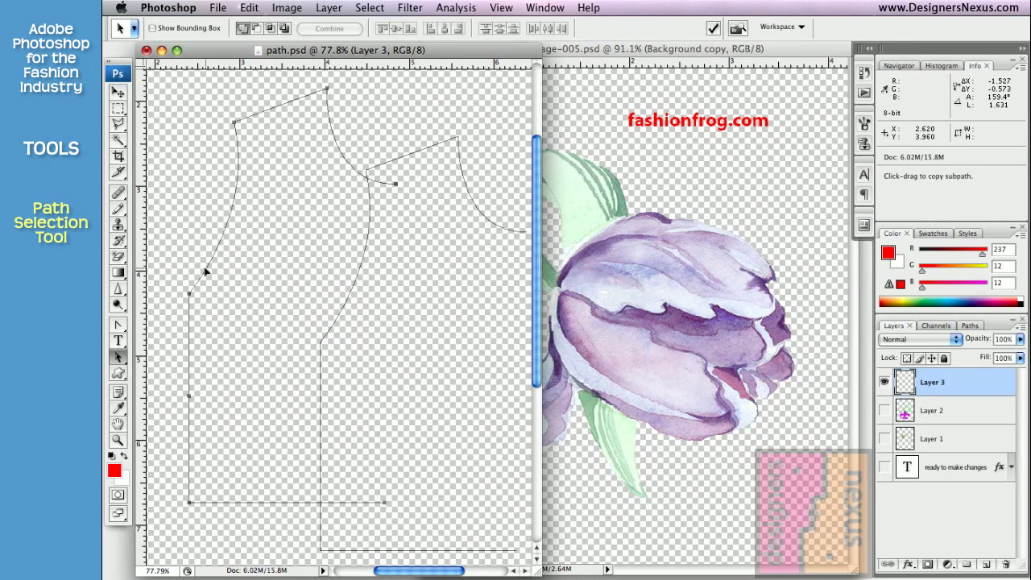
{"action": "left_click_drag", "start_coordinate": [205, 270], "coordinate": [204, 272]}
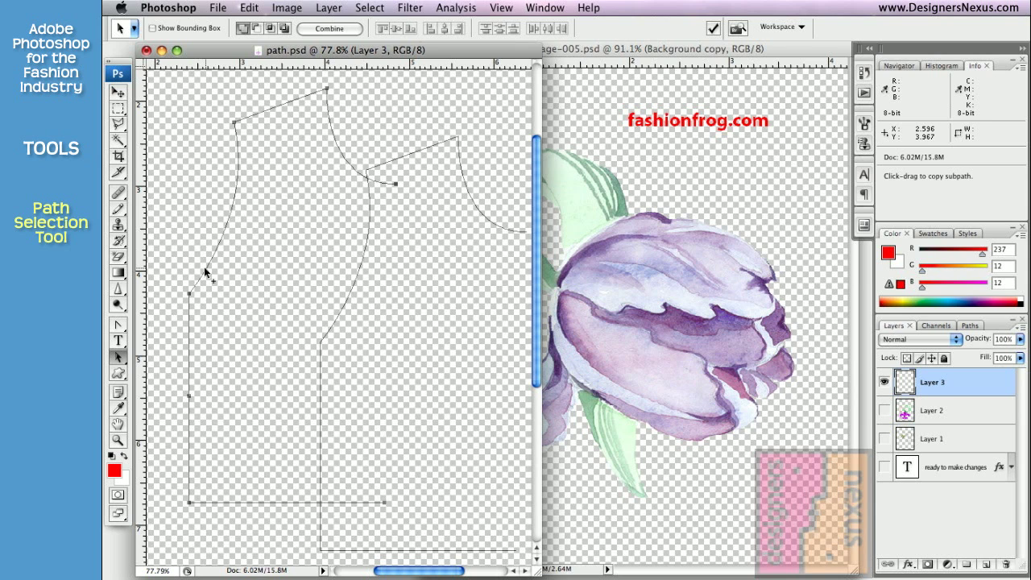
{"action": "left_click", "coordinate": [198, 172]}
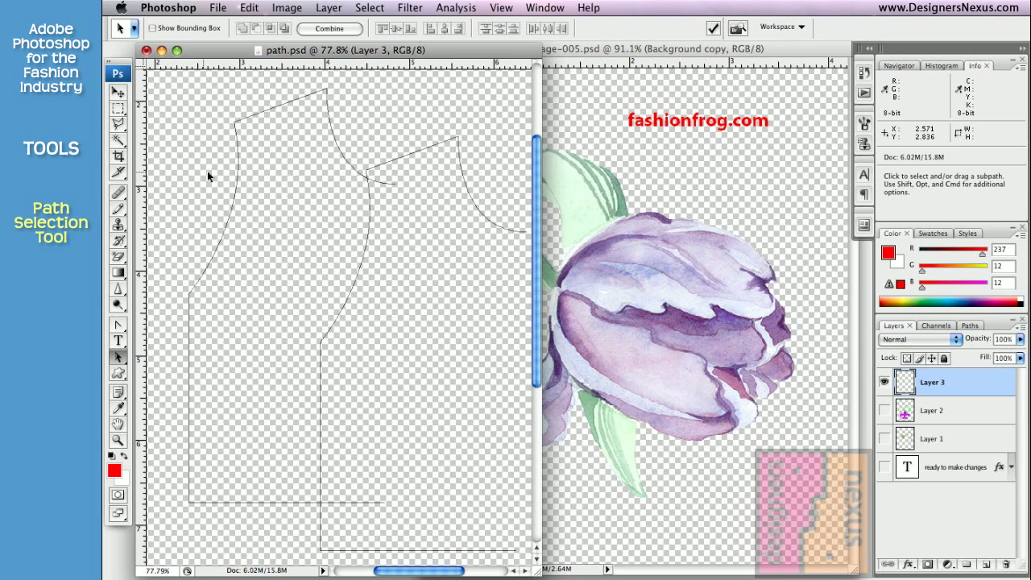
{"action": "left_click", "coordinate": [241, 120]}
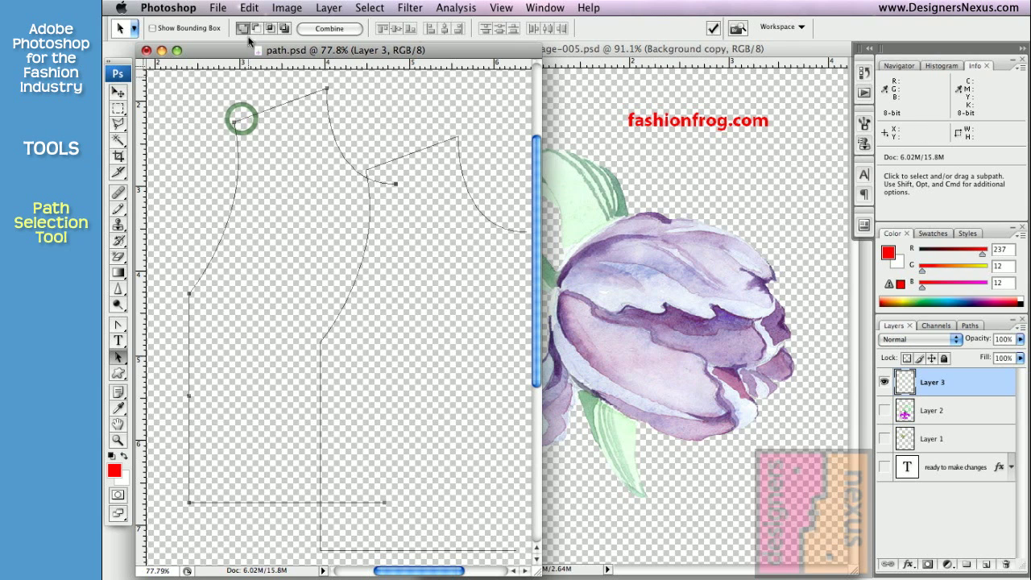
Scale the copy to about 55% by 45%, rotate it 59.5°, move it down and apply
{"action": "left_click", "coordinate": [248, 8]}
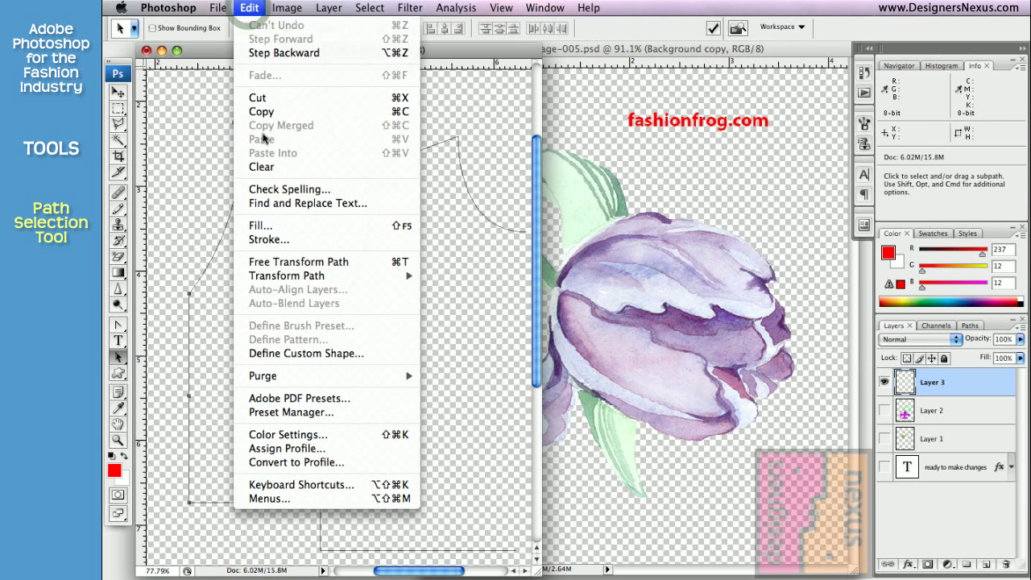
{"action": "mouse_move", "coordinate": [292, 276]}
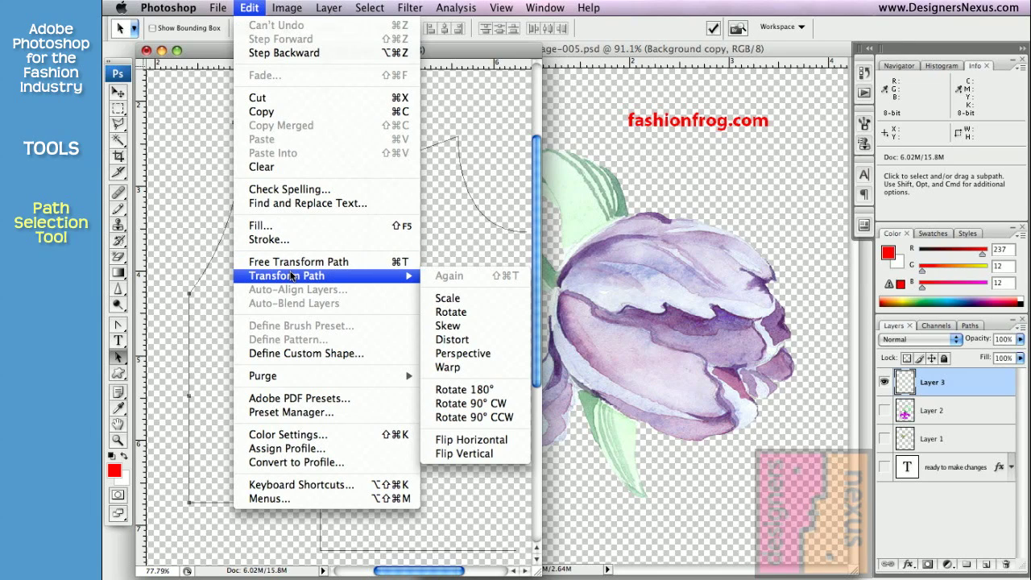
{"action": "left_click", "coordinate": [208, 55]}
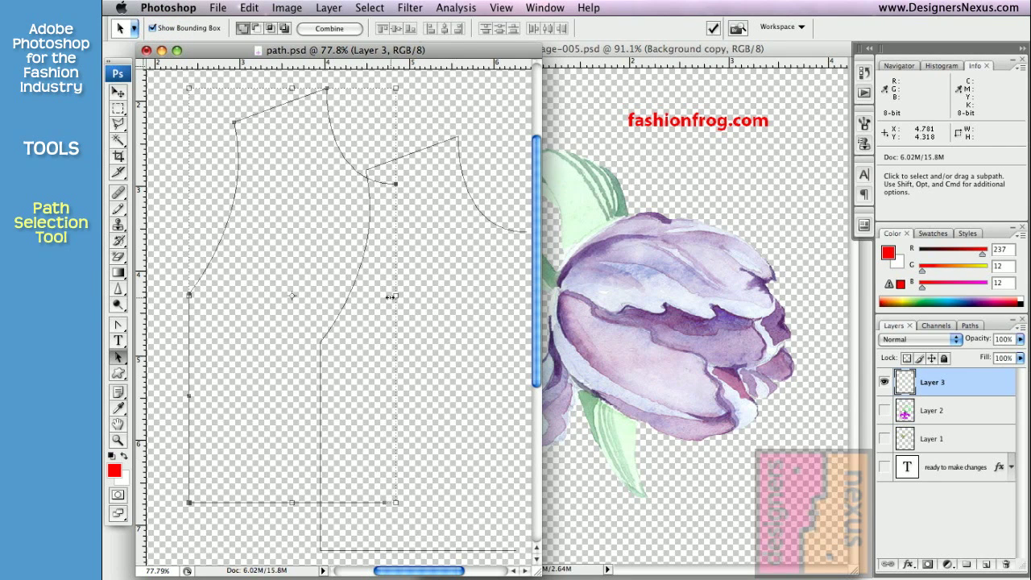
{"action": "left_click_drag", "start_coordinate": [416, 296], "coordinate": [466, 295]}
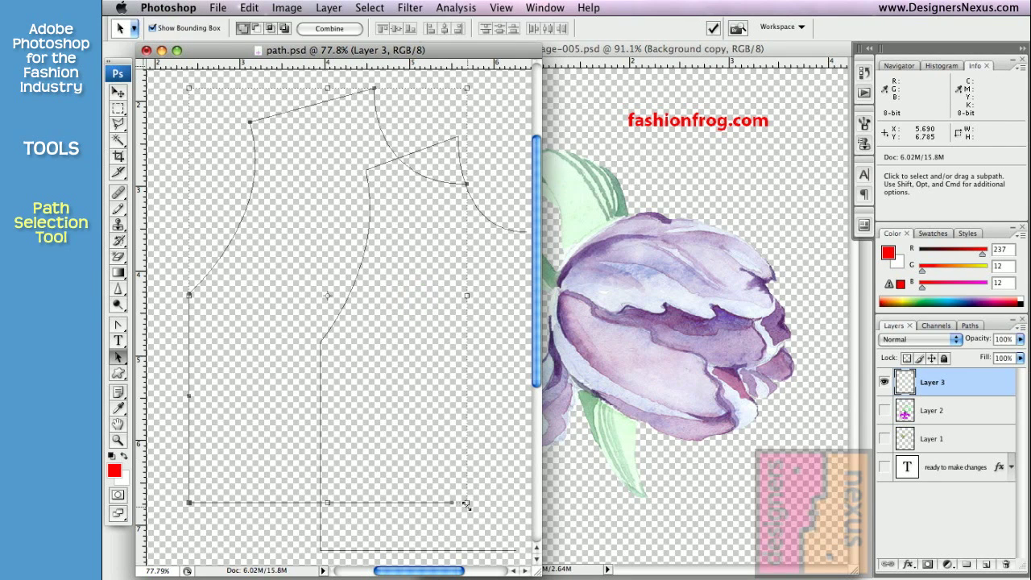
{"action": "left_click_drag", "start_coordinate": [465, 502], "coordinate": [342, 274]}
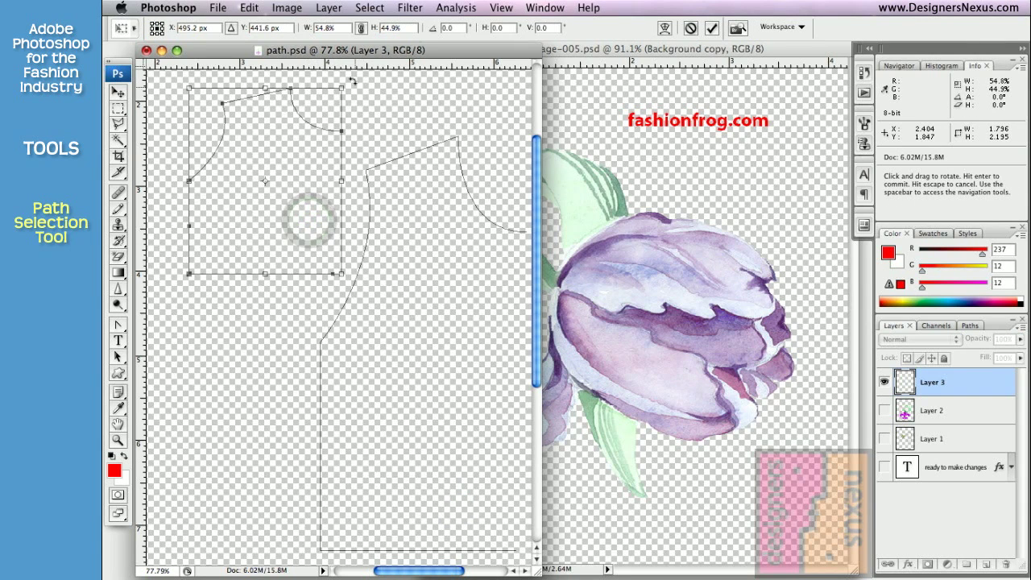
{"action": "left_click_drag", "start_coordinate": [396, 177], "coordinate": [403, 207]}
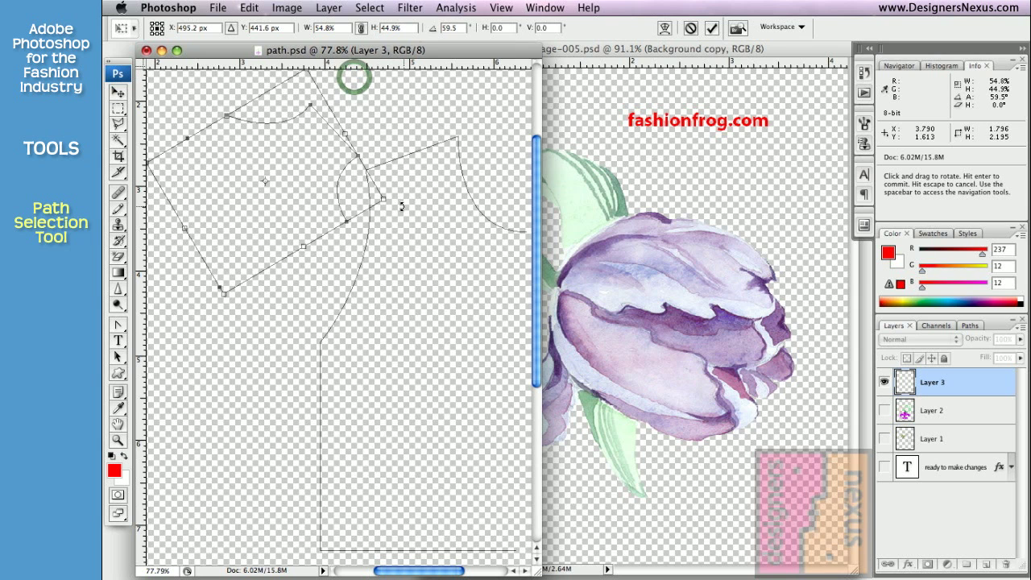
{"action": "left_click_drag", "start_coordinate": [271, 145], "coordinate": [294, 287]}
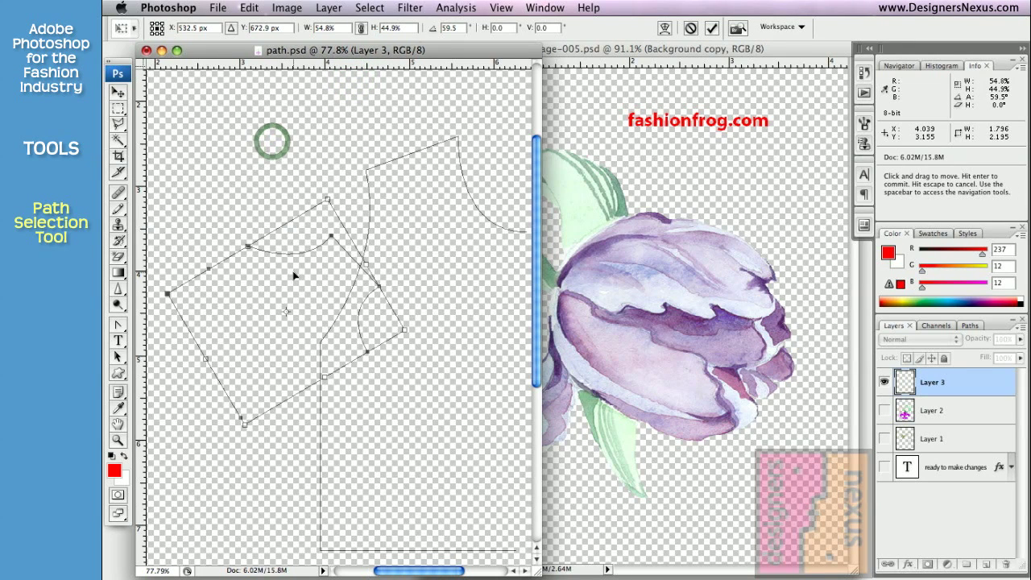
{"action": "left_click", "coordinate": [121, 356]}
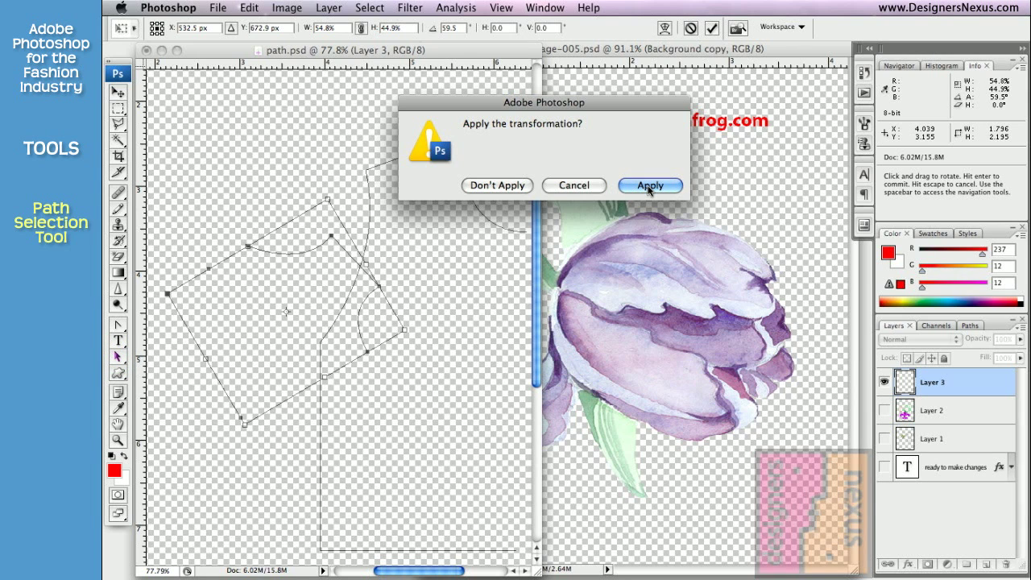
{"action": "left_click", "coordinate": [650, 186]}
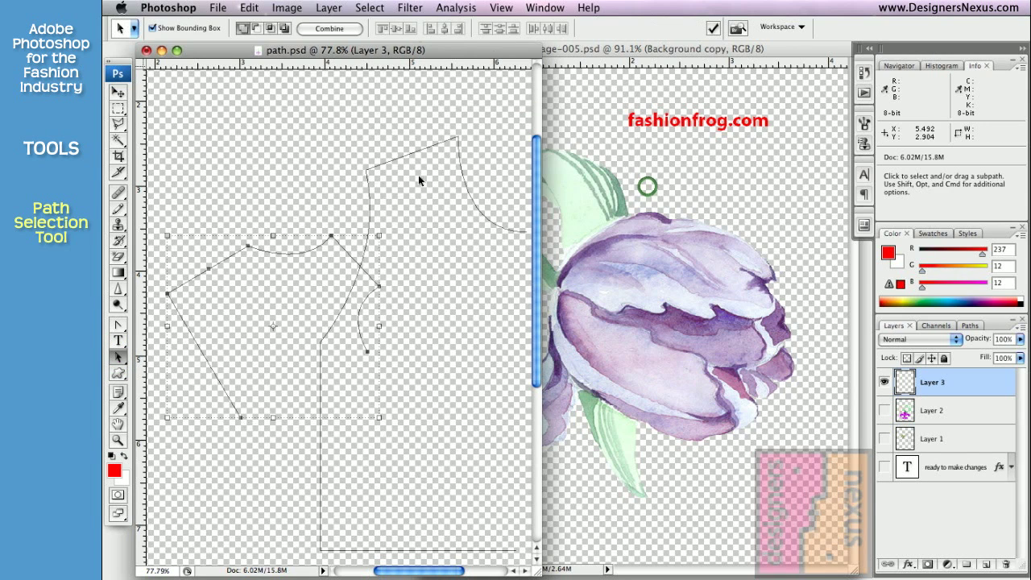
Select the transformed copy of the bodice outline and delete it
{"action": "left_click", "coordinate": [275, 172]}
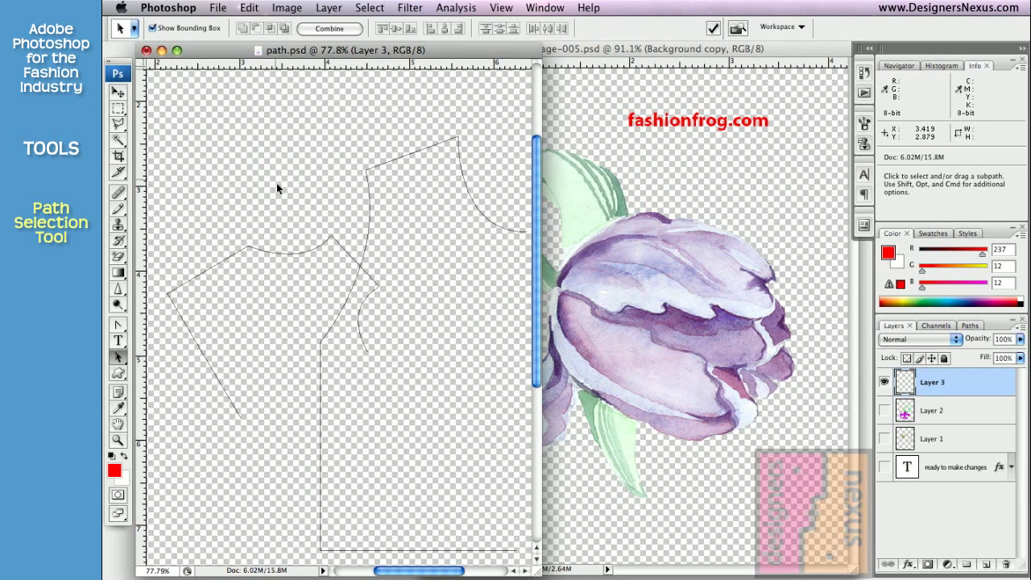
{"action": "left_click", "coordinate": [296, 251]}
{"action": "left_click", "coordinate": [295, 252]}
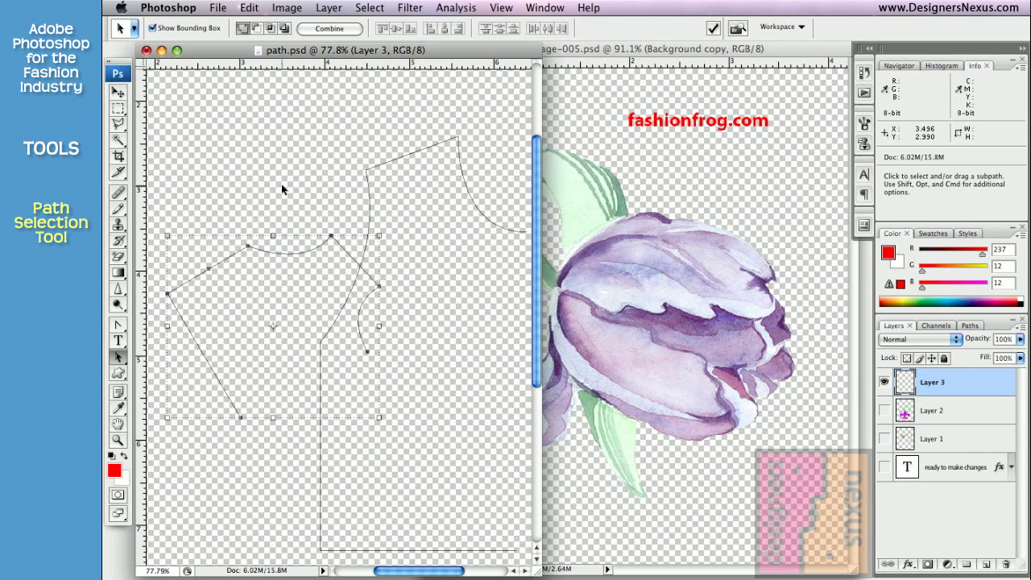
{"action": "key", "text": "BackSpace"}
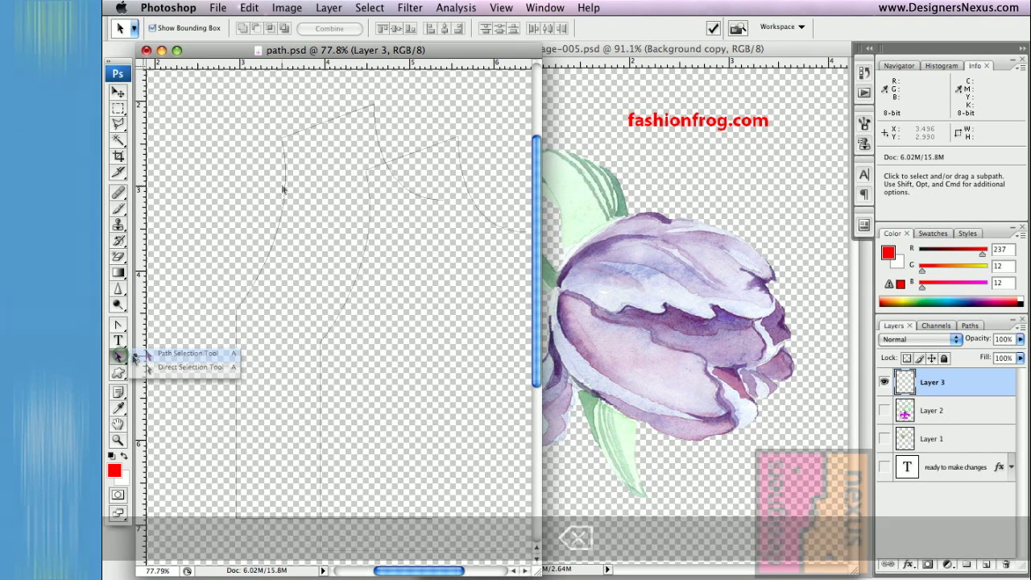
{"action": "left_click", "coordinate": [190, 366]}
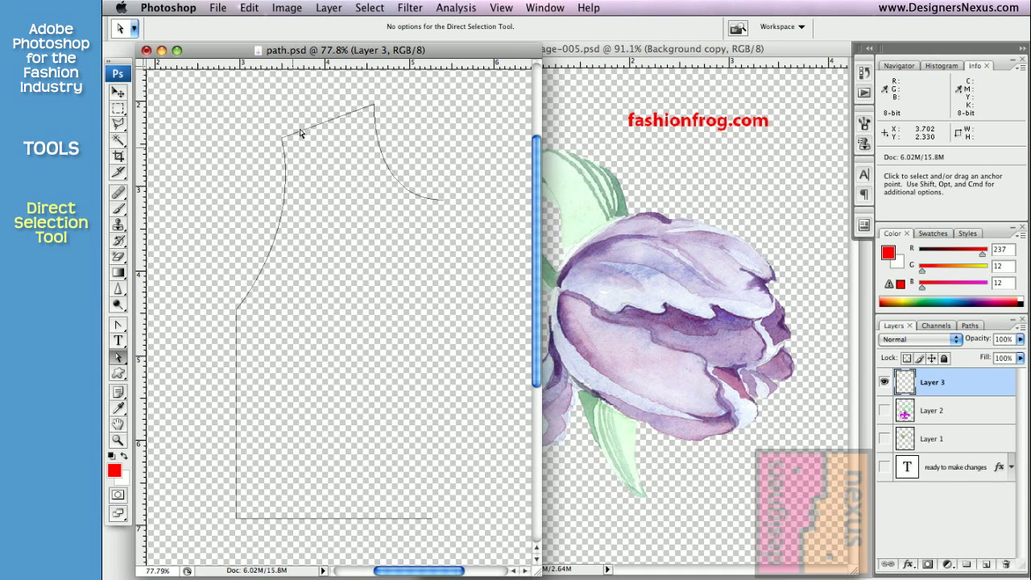
Nudge the neckline and shoulder anchors, and Shift-drag the side-seam anchor inward into a curve
{"action": "left_click_drag", "start_coordinate": [281, 138], "coordinate": [296, 131]}
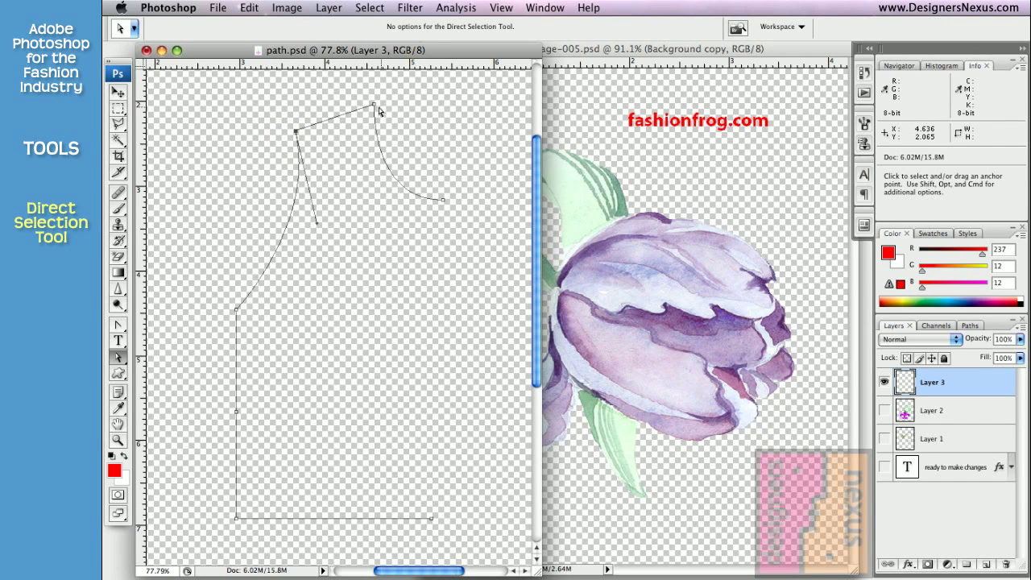
{"action": "left_click_drag", "start_coordinate": [375, 107], "coordinate": [360, 109]}
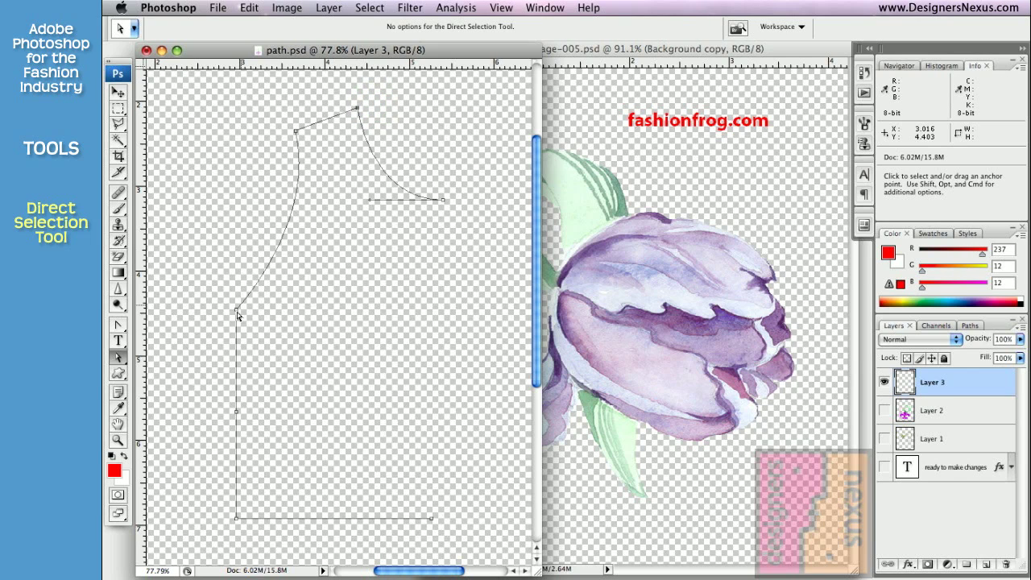
{"action": "left_click_drag", "start_coordinate": [236, 313], "coordinate": [236, 288]}
{"action": "key", "text": "shift"}
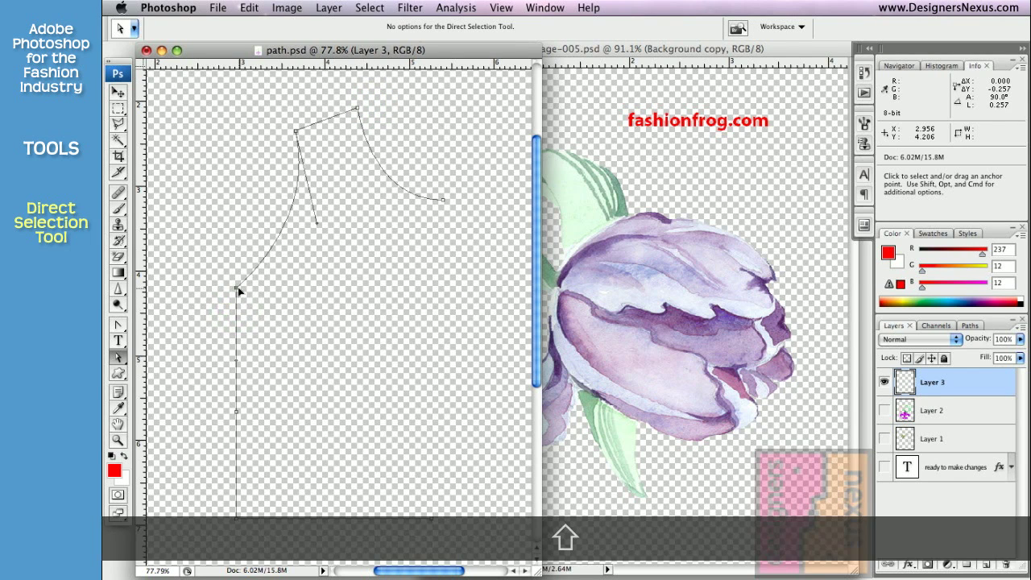
{"action": "left_click_drag", "start_coordinate": [236, 414], "coordinate": [256, 392]}
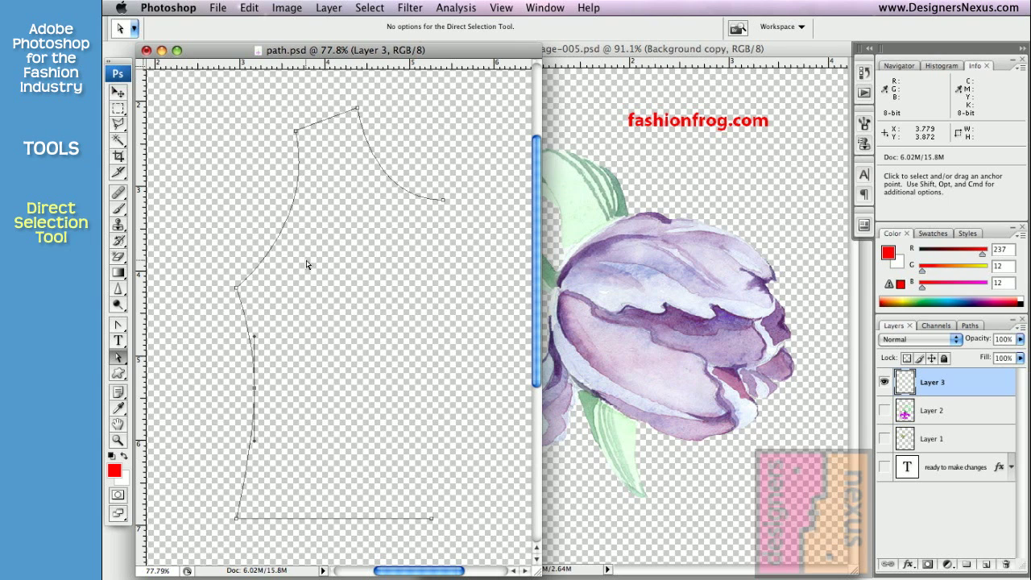
Adjust the armhole and side-seam handles, shift the lower side points right and raise the underarm corner
{"action": "left_click_drag", "start_coordinate": [282, 231], "coordinate": [306, 266]}
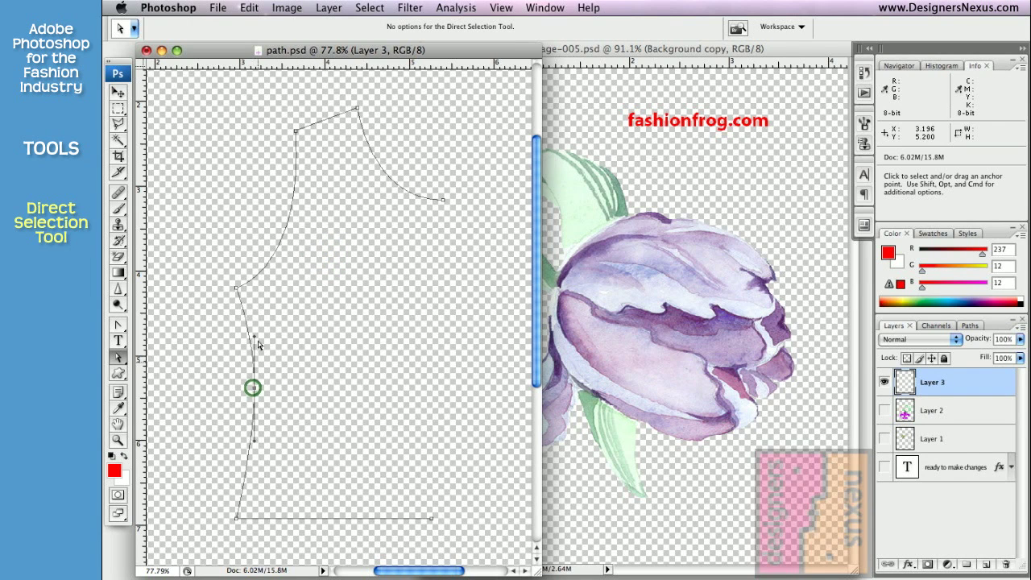
{"action": "left_click_drag", "start_coordinate": [255, 336], "coordinate": [259, 337]}
{"action": "left_click_drag", "start_coordinate": [251, 442], "coordinate": [236, 488]}
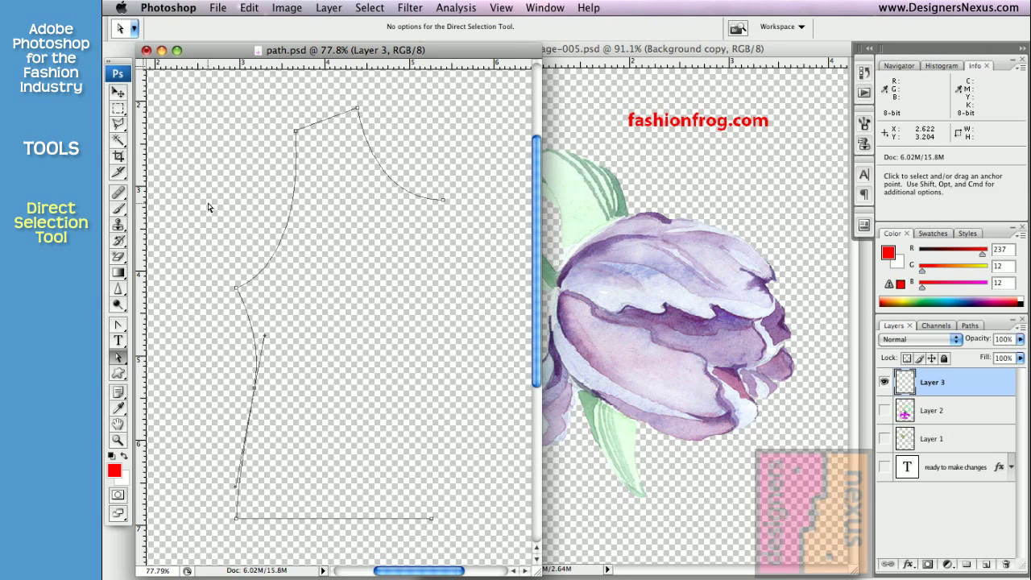
{"action": "left_click_drag", "start_coordinate": [198, 254], "coordinate": [281, 541]}
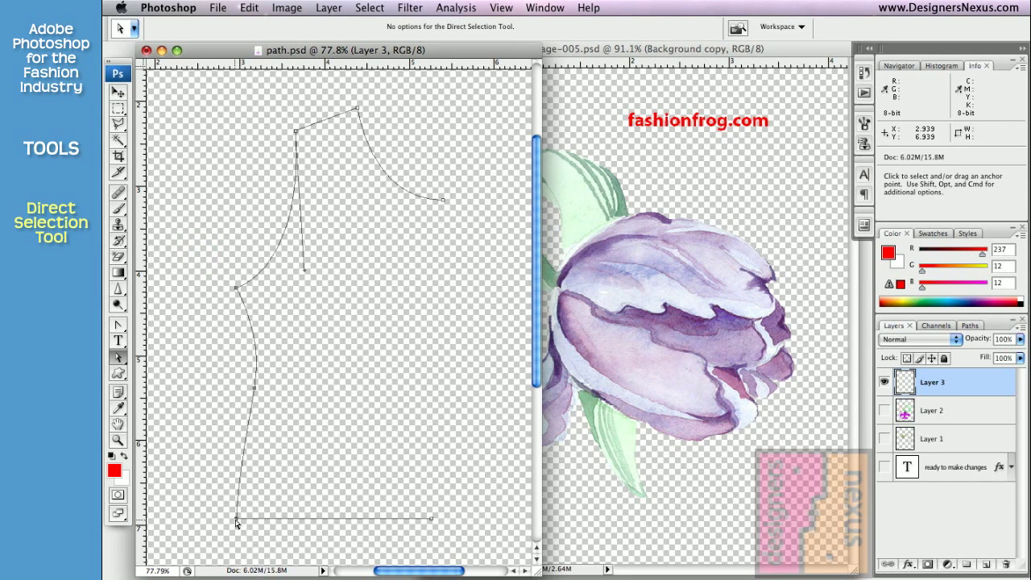
{"action": "left_click_drag", "start_coordinate": [235, 520], "coordinate": [248, 521]}
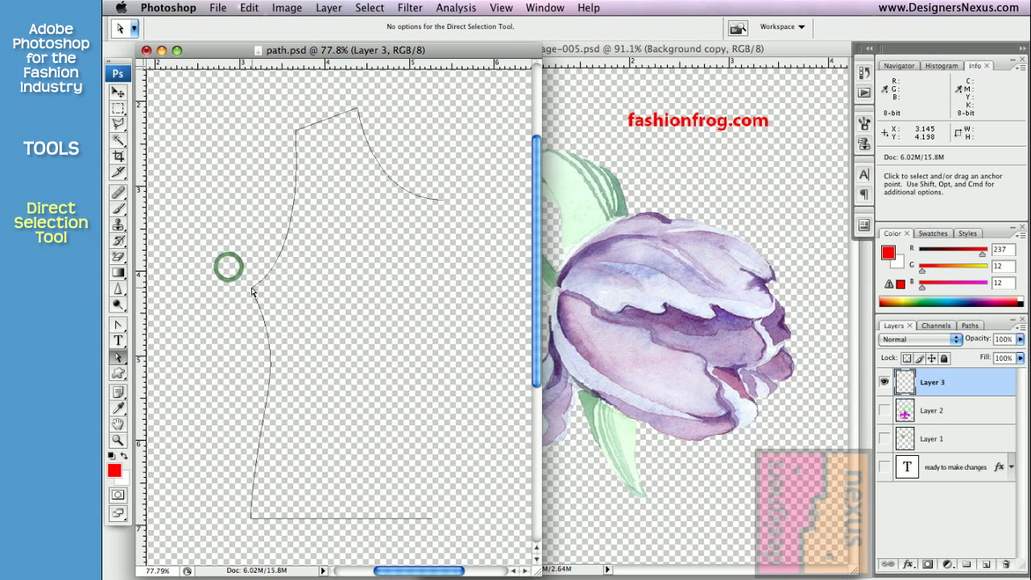
{"action": "left_click_drag", "start_coordinate": [250, 286], "coordinate": [321, 241]}
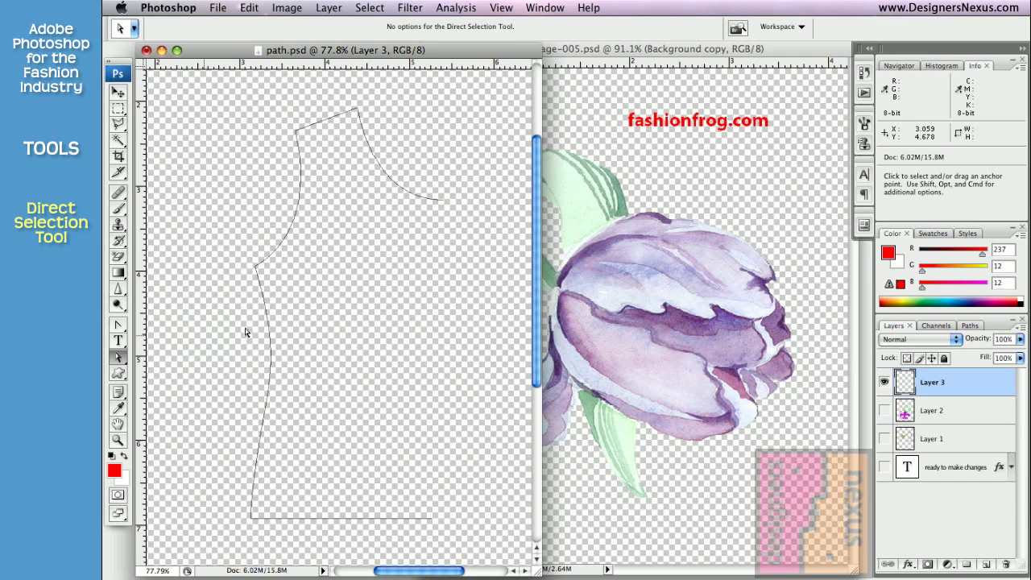
Select the neckline's centre-front end anchor and nudge it three steps left
{"action": "left_click", "coordinate": [443, 201]}
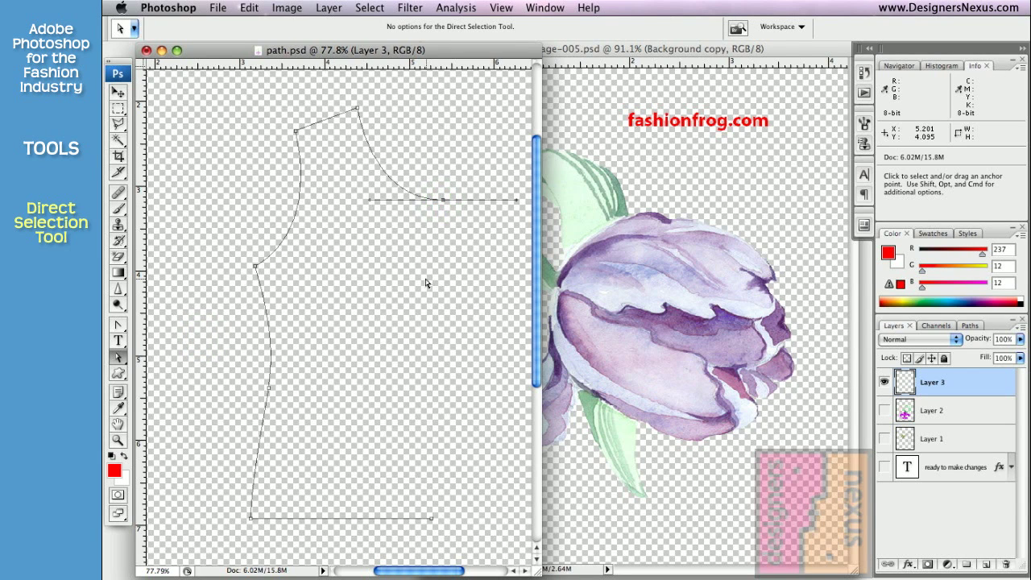
{"action": "key", "text": "shift"}
{"action": "left_click", "coordinate": [431, 519], "text": "shift"}
{"action": "left_click", "coordinate": [357, 108], "text": "shift"}
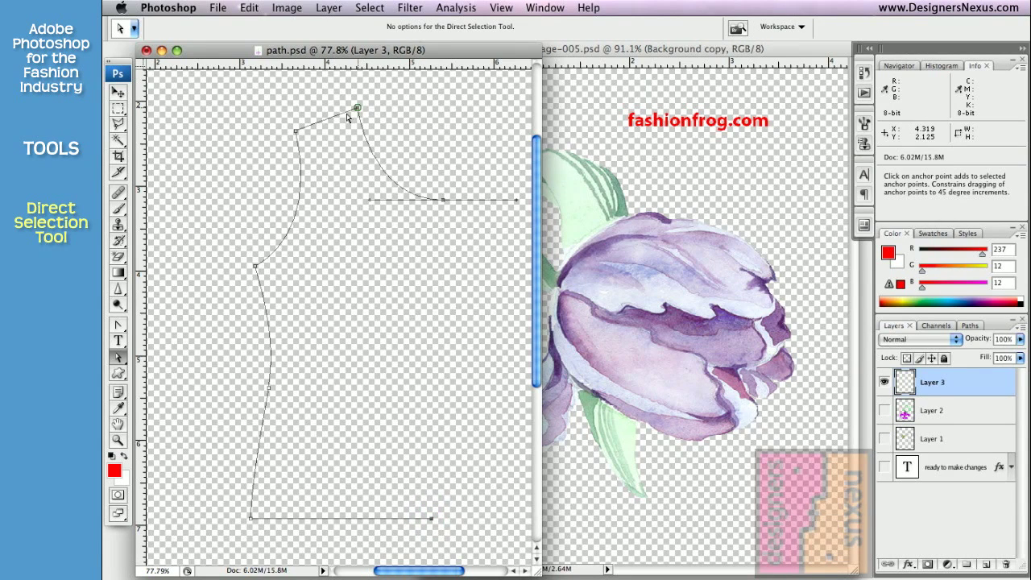
{"action": "left_click", "coordinate": [297, 131], "text": "shift"}
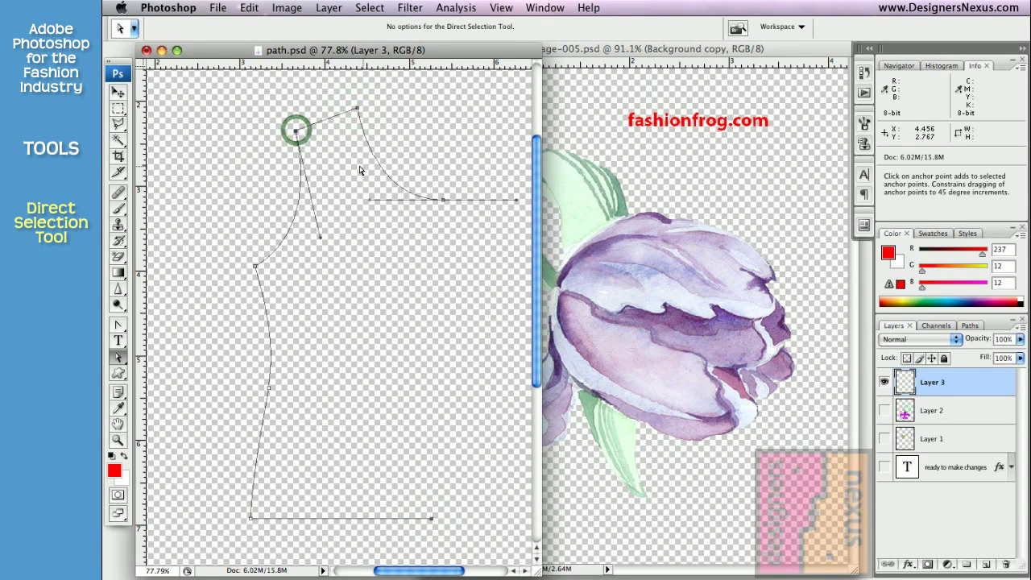
{"action": "left_click", "coordinate": [297, 132], "text": "shift"}
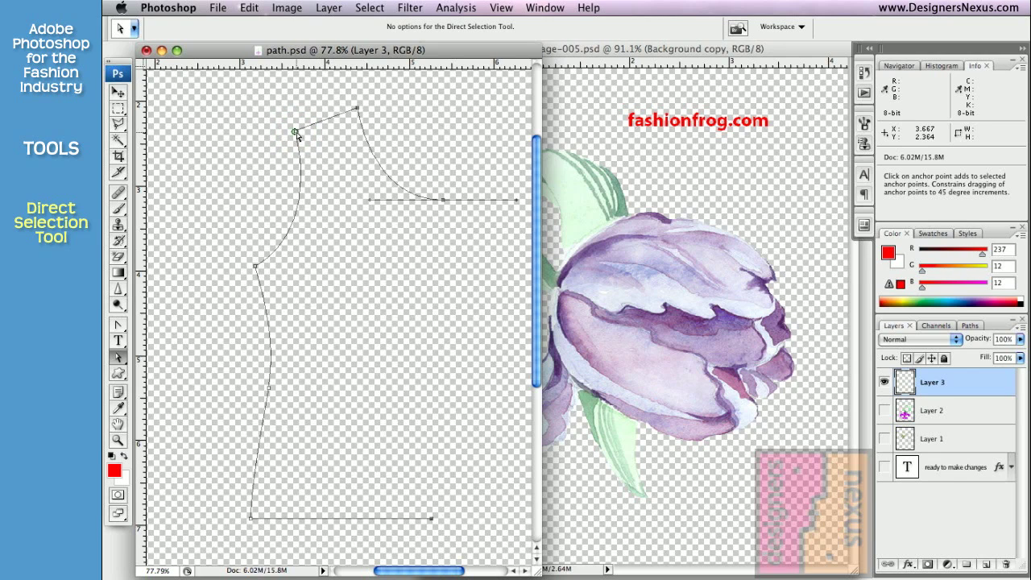
{"action": "left_click", "coordinate": [359, 109], "text": "shift"}
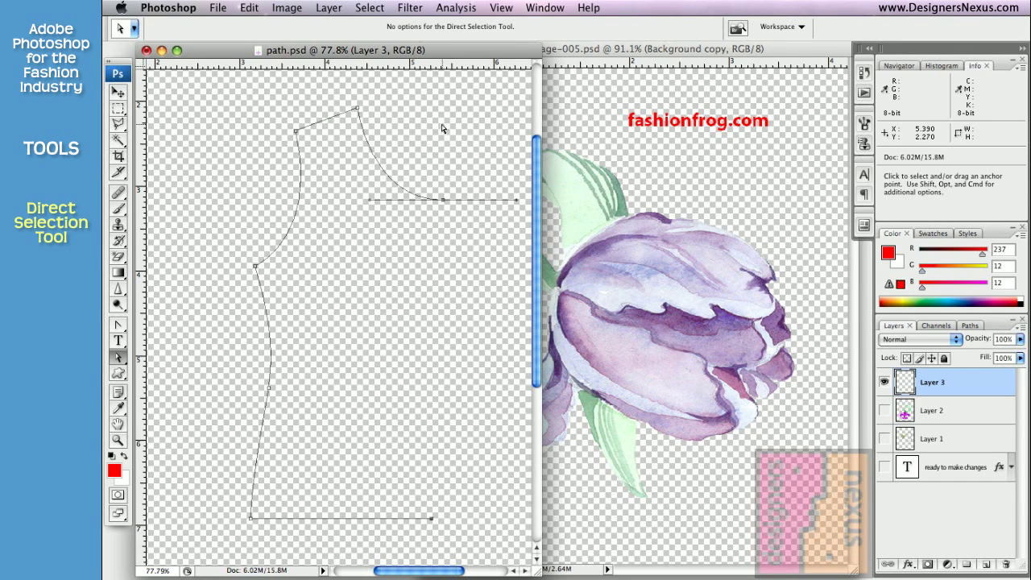
{"action": "key", "text": "Left"}
{"action": "key", "text": "Left"}
{"action": "key", "text": "Left"}
{"action": "key", "text": "Left"}
{"action": "key", "text": "Left"}
{"action": "key", "text": "Left"}
{"action": "key", "text": "Left"}
{"action": "key", "text": "Left"}
{"action": "key", "text": "Left"}
{"action": "key", "text": "Left"}
{"action": "key", "text": "Left"}
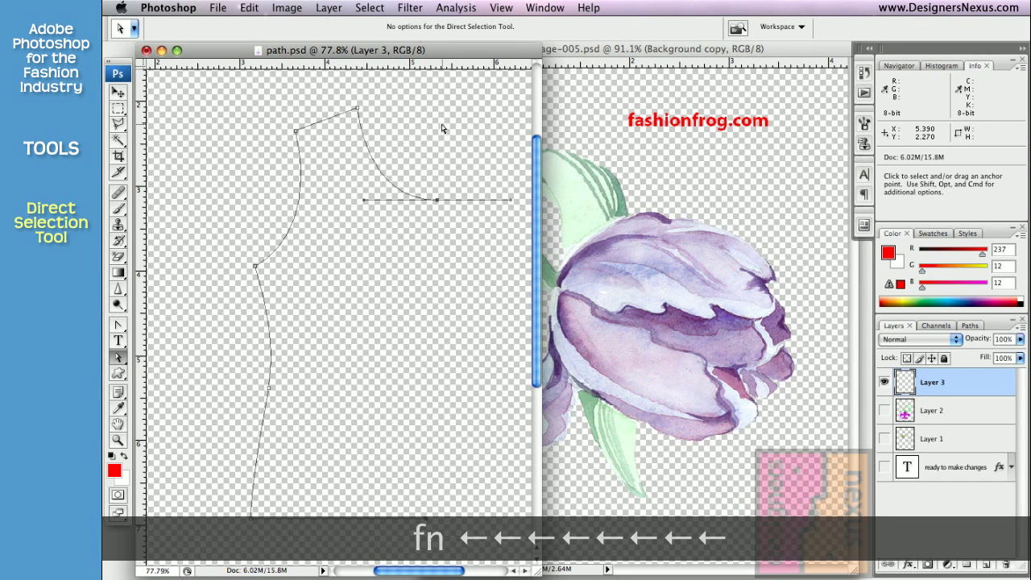
{"action": "key", "text": "Left"}
{"action": "key", "text": "Left"}
{"action": "key", "text": "Left"}
{"action": "key", "text": "Left"}
{"action": "key", "text": "Left"}
{"action": "key", "text": "Left"}
{"action": "key", "text": "Left"}
{"action": "key", "text": "Left"}
{"action": "key", "text": "Left"}
{"action": "key", "text": "Left"}
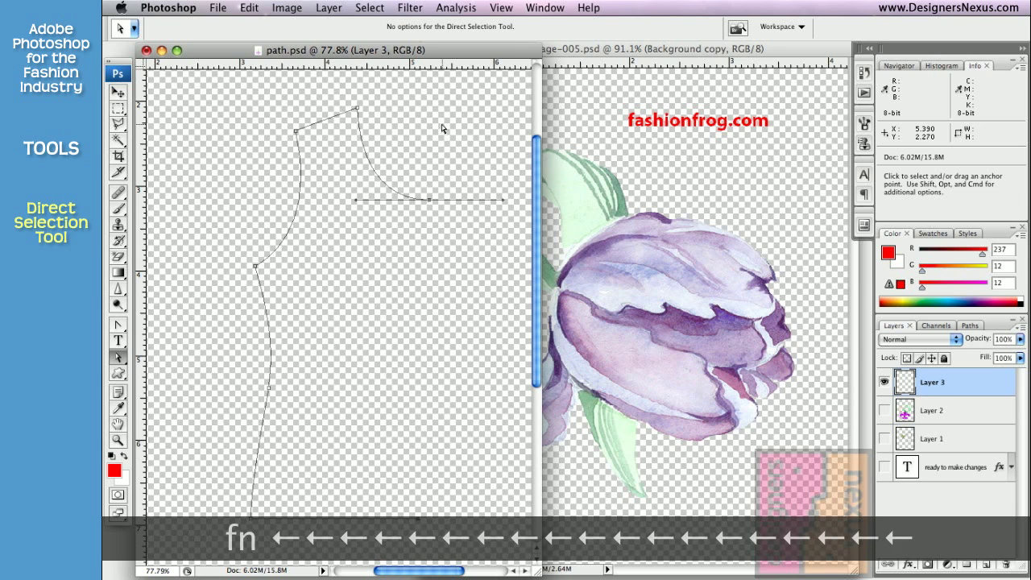
{"action": "key", "text": "Left"}
{"action": "key", "text": "Left"}
{"action": "key", "text": "Left"}
Delete the shoulder corner anchor, removing the shoulder line and upper armhole
{"action": "left_click", "coordinate": [441, 126]}
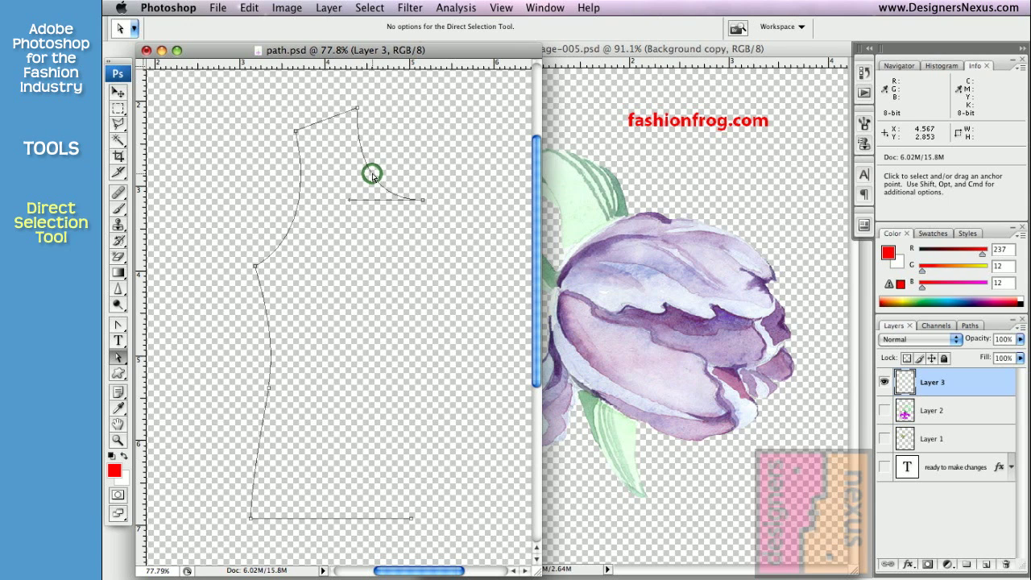
{"action": "key", "text": "BackSpace"}
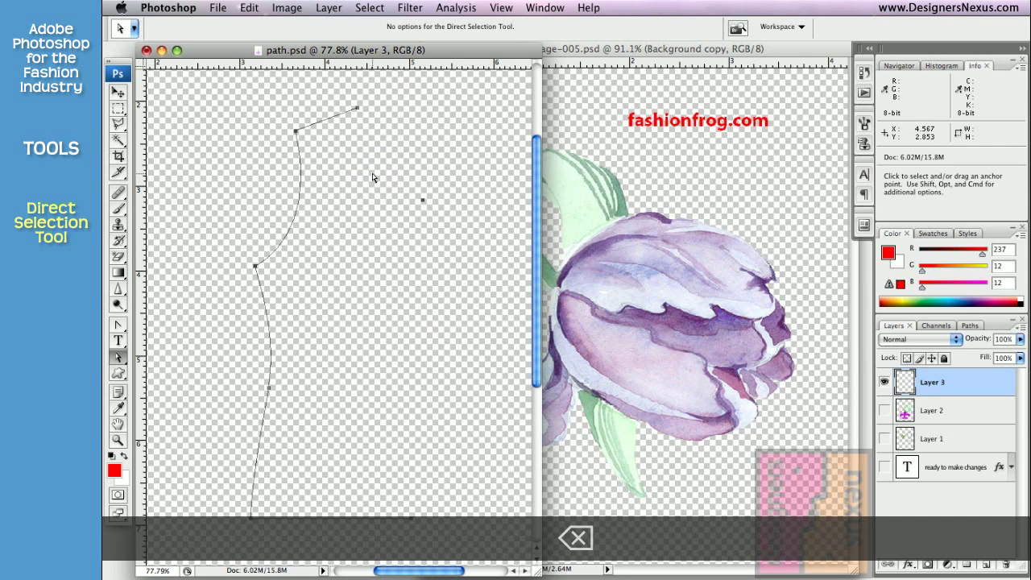
{"action": "key", "text": "super+z"}
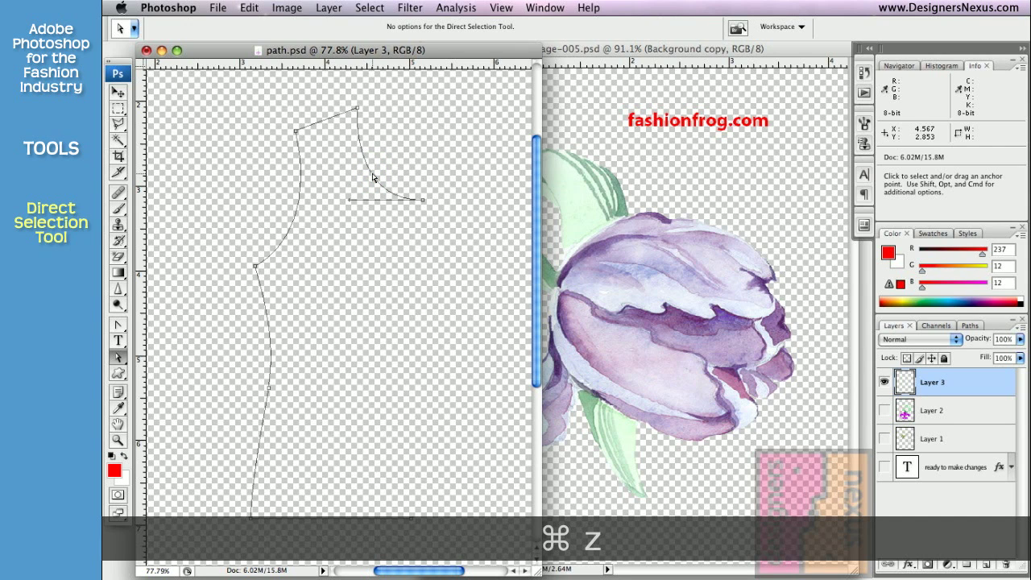
{"action": "left_click", "coordinate": [296, 131]}
{"action": "key", "text": "BackSpace"}
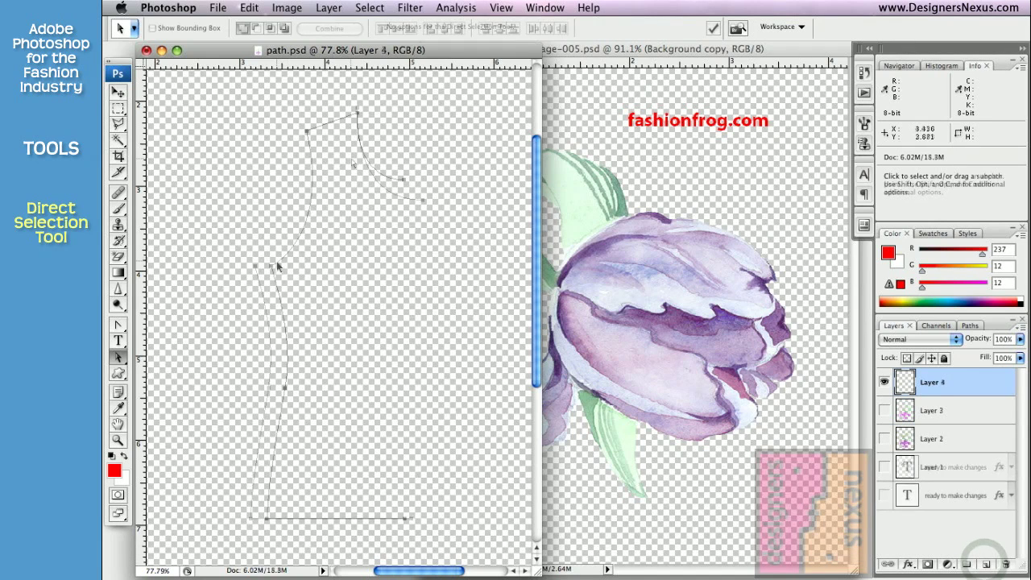
Copy the half-bodice path, flip it horizontally, align both halves at the neckline, and select all anchors
{"action": "left_click_drag", "start_coordinate": [269, 265], "coordinate": [359, 267]}
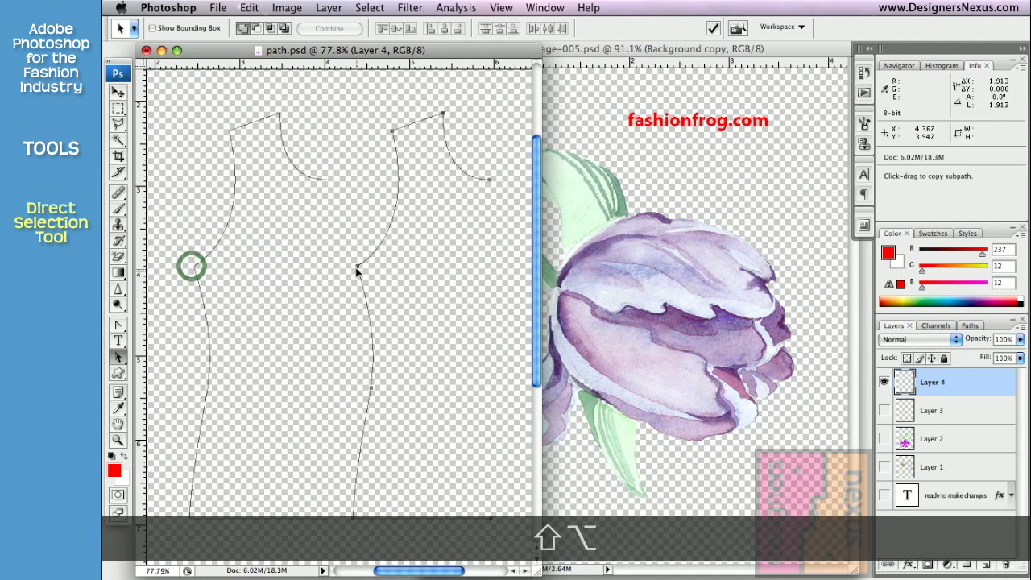
{"action": "left_click", "coordinate": [252, 8]}
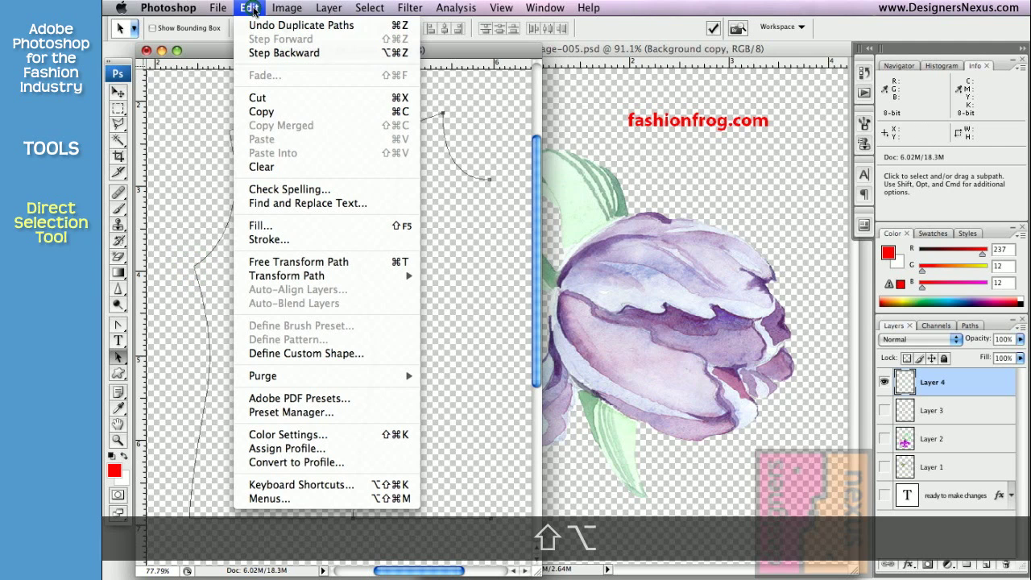
{"action": "mouse_move", "coordinate": [359, 279]}
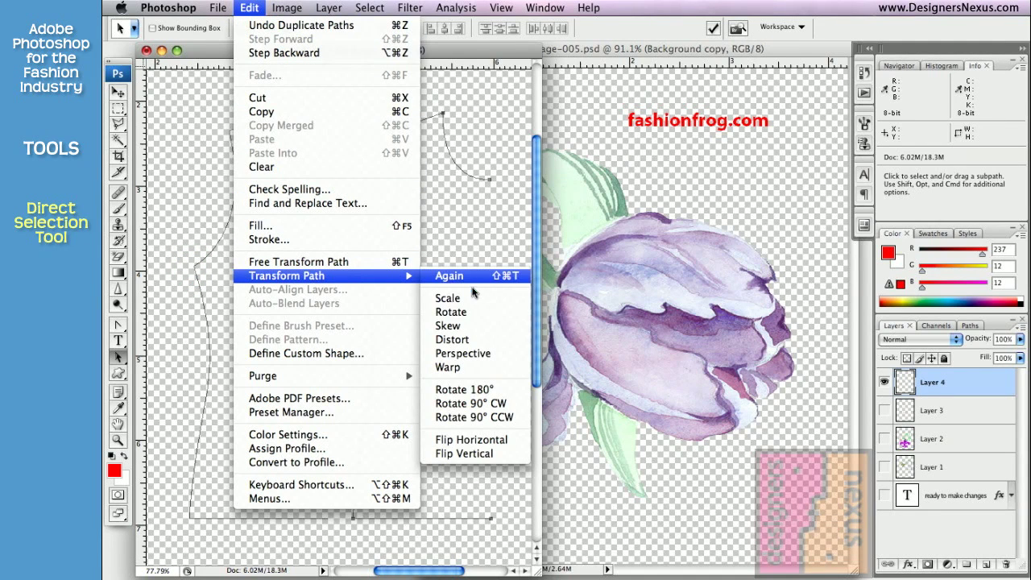
{"action": "left_click", "coordinate": [474, 443]}
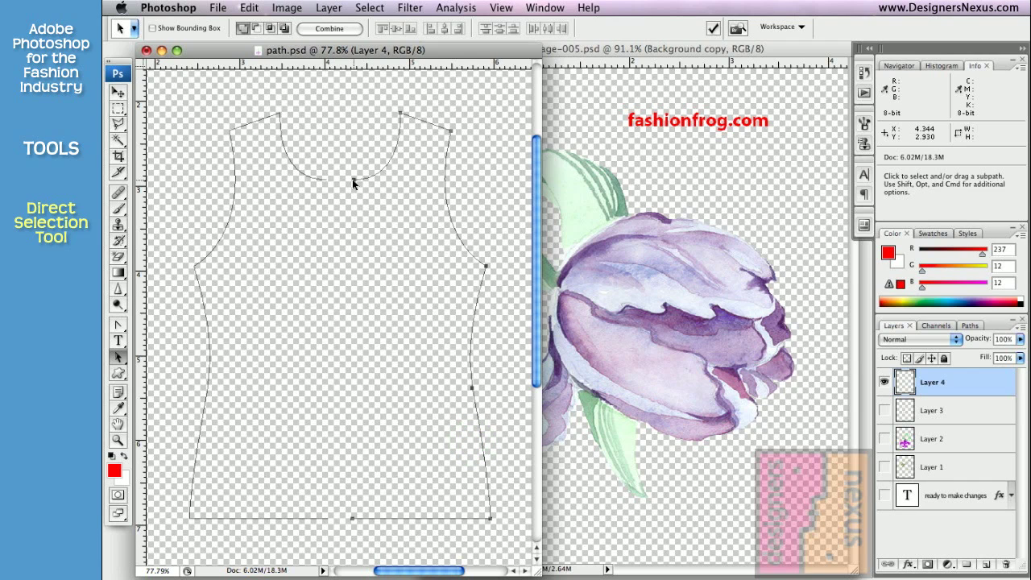
{"action": "left_click_drag", "start_coordinate": [352, 179], "coordinate": [322, 180]}
{"action": "left_click_drag", "start_coordinate": [180, 106], "coordinate": [457, 332]}
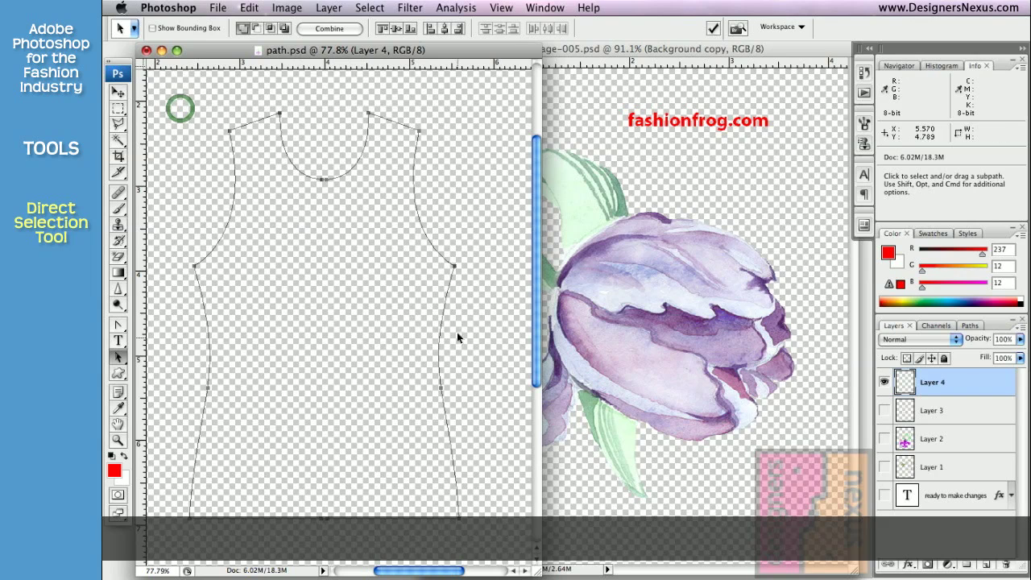
Fill the bodice path with Use set to Color, picking blue 0951f4 instead of red
{"action": "right_click", "coordinate": [322, 179]}
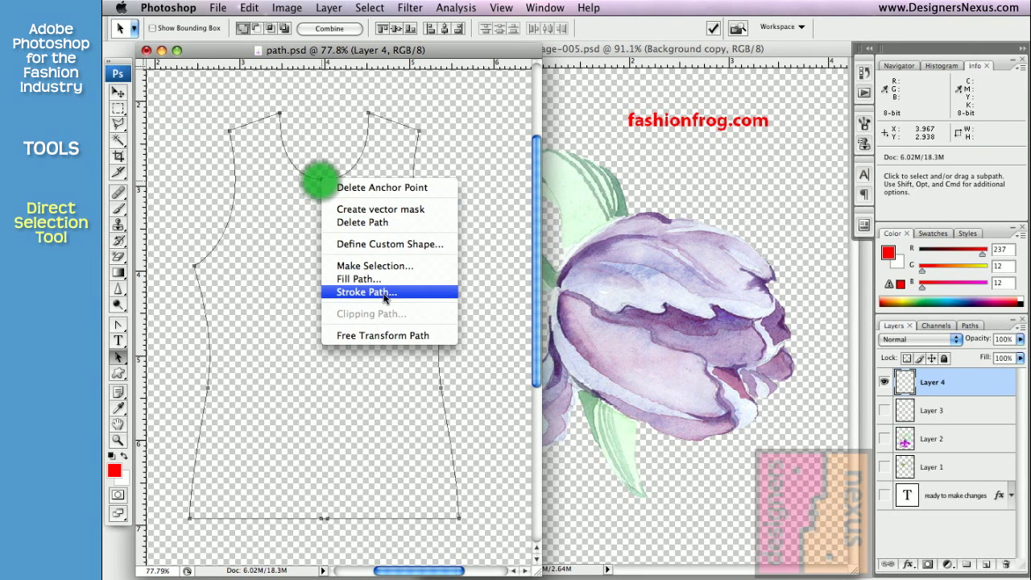
{"action": "left_click", "coordinate": [382, 278]}
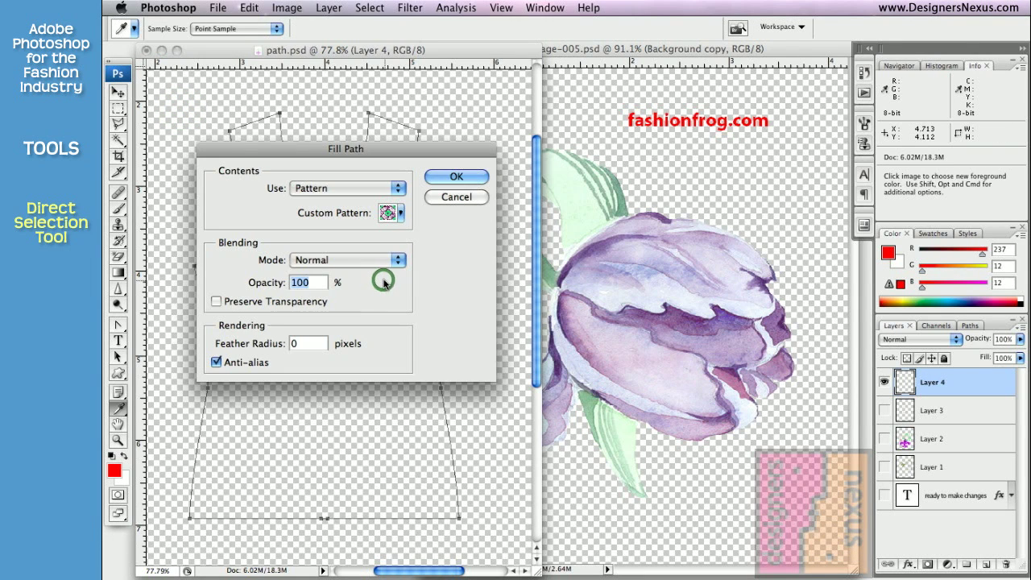
{"action": "left_click", "coordinate": [397, 187]}
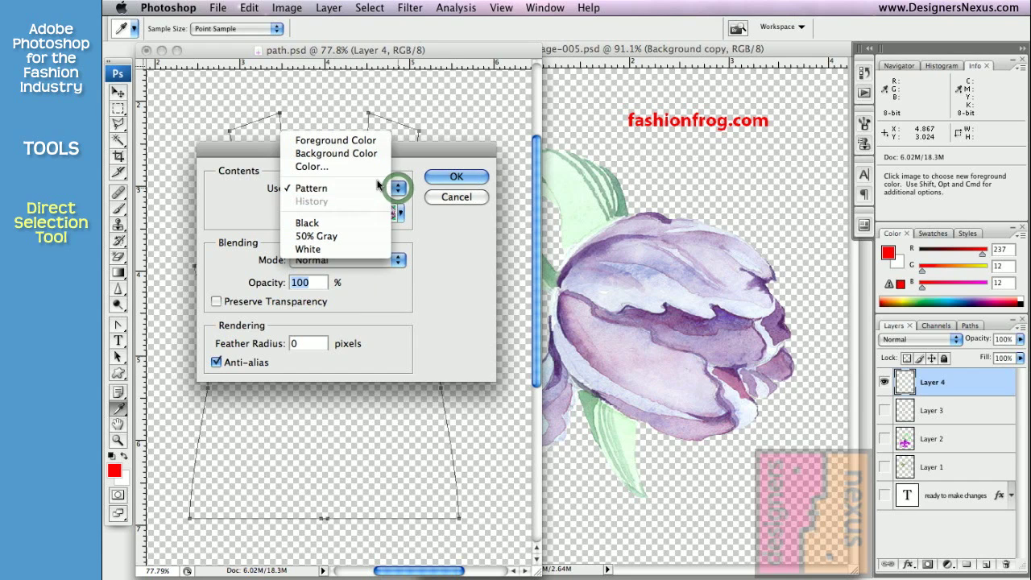
{"action": "left_click", "coordinate": [370, 167]}
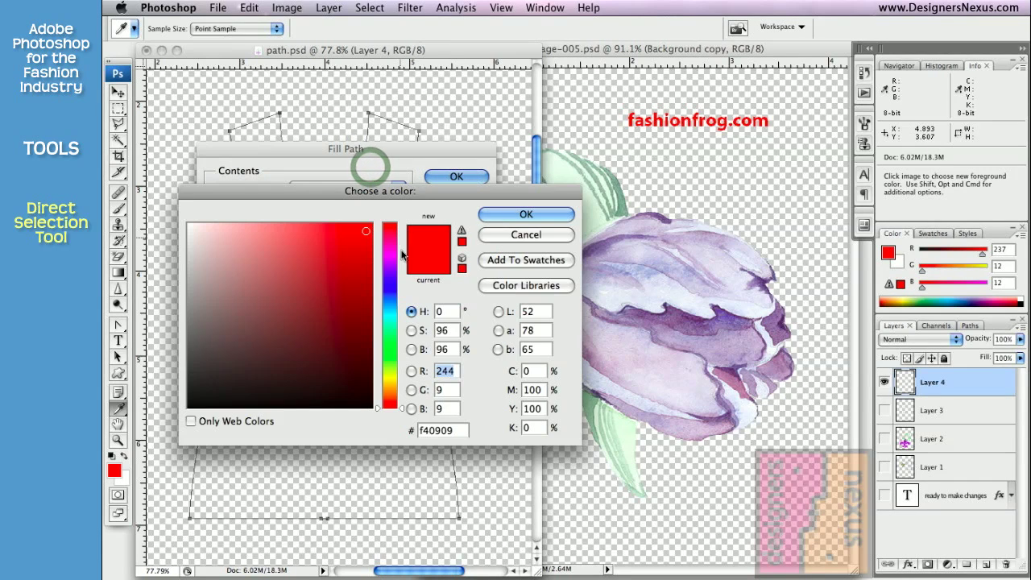
{"action": "left_click", "coordinate": [388, 293]}
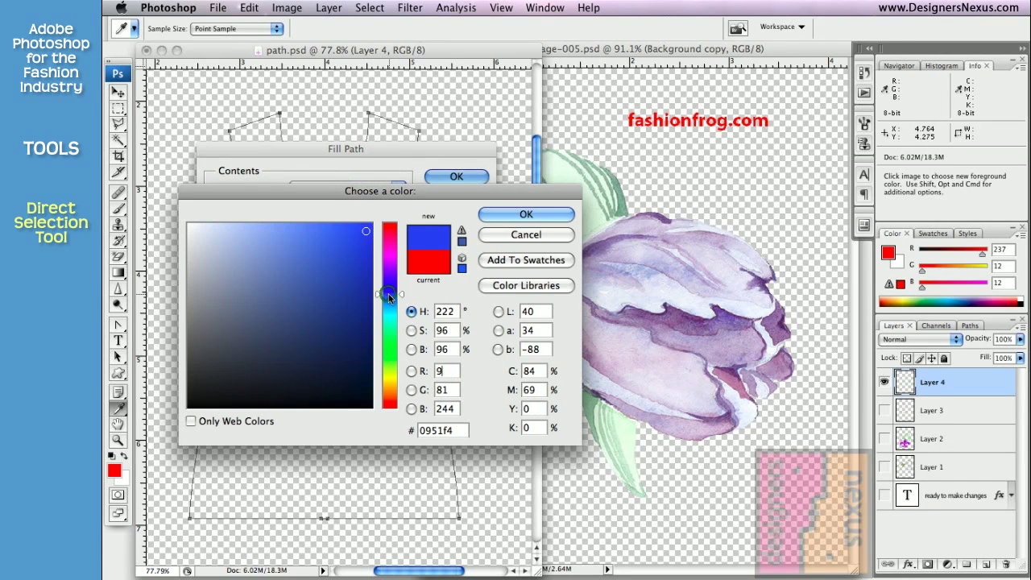